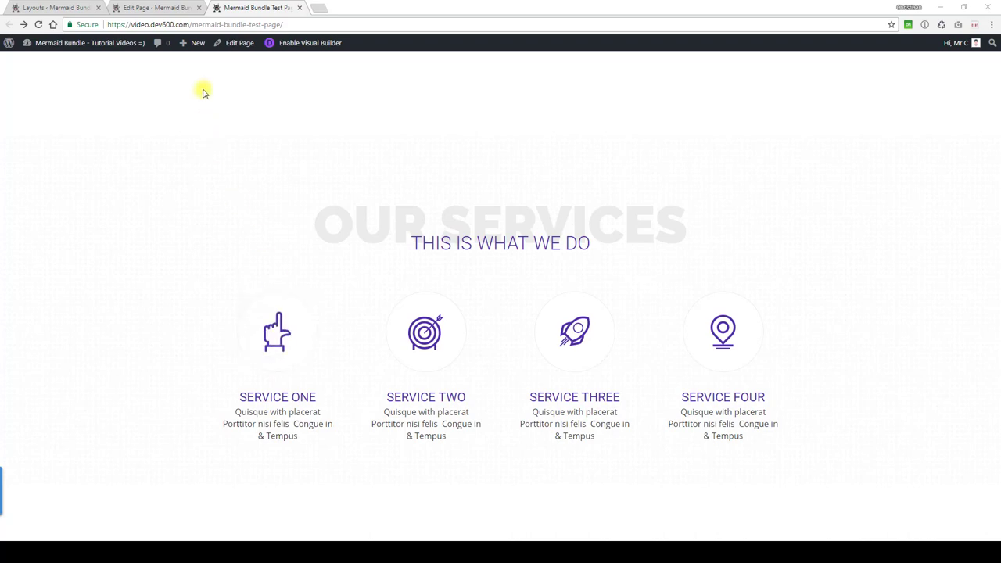
In the Edit Page builder, open the Service 1 Arrow Reveal Hover Blurb settings and change its title to "service 20".
click(159, 8)
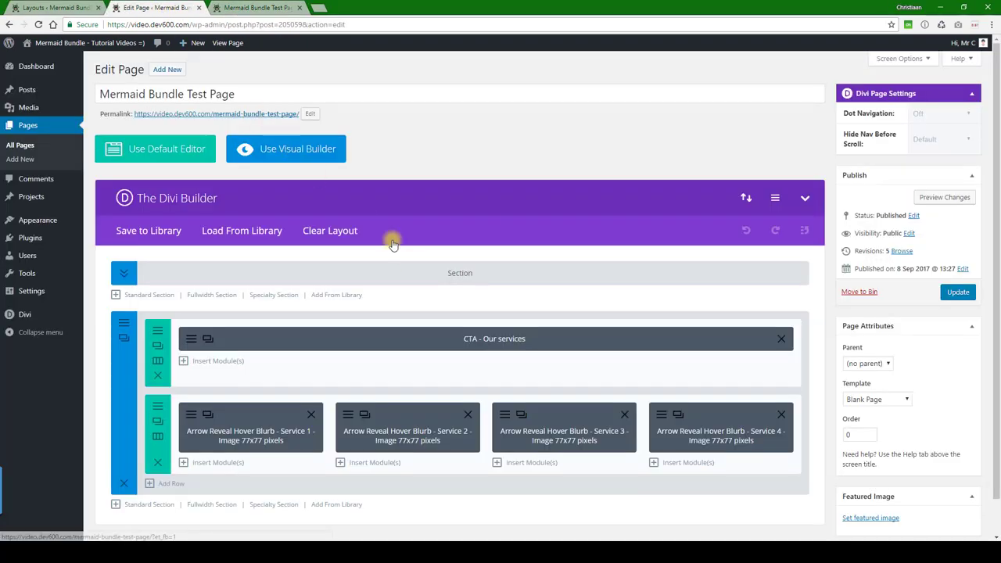
scroll(299, 326, down, 1)
click(233, 395)
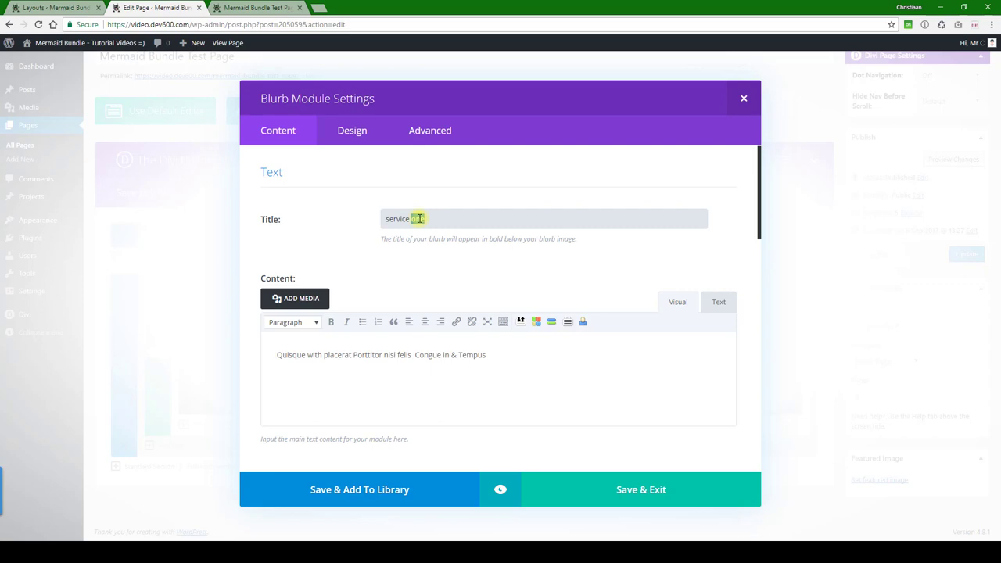
click(406, 263)
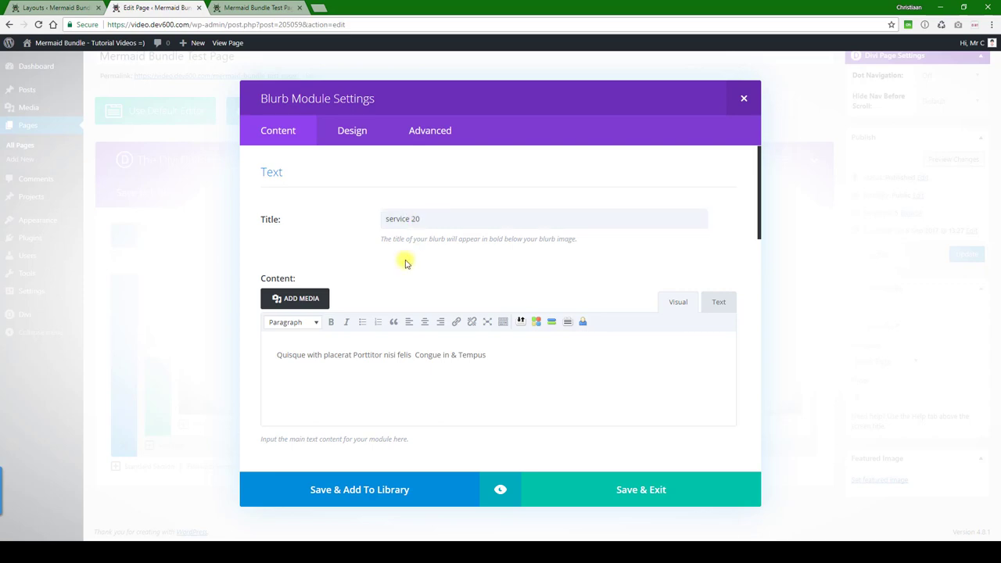
scroll(382, 302, down, 3)
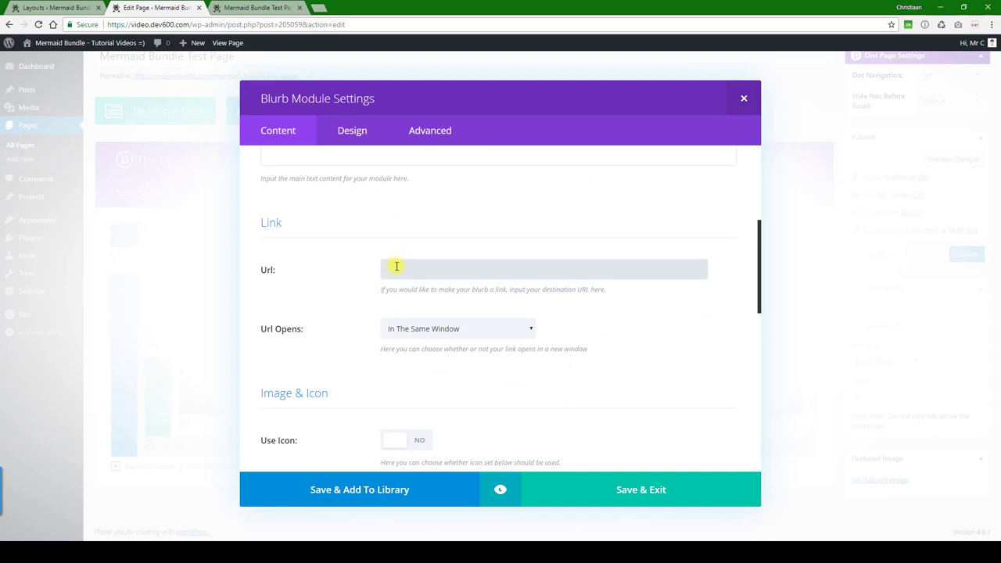
click(192, 500)
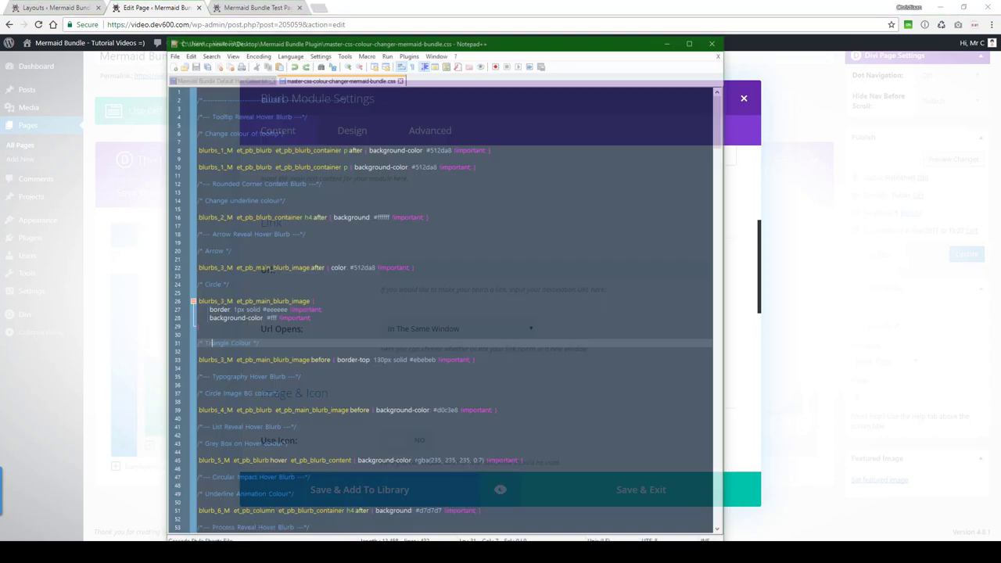
click(239, 46)
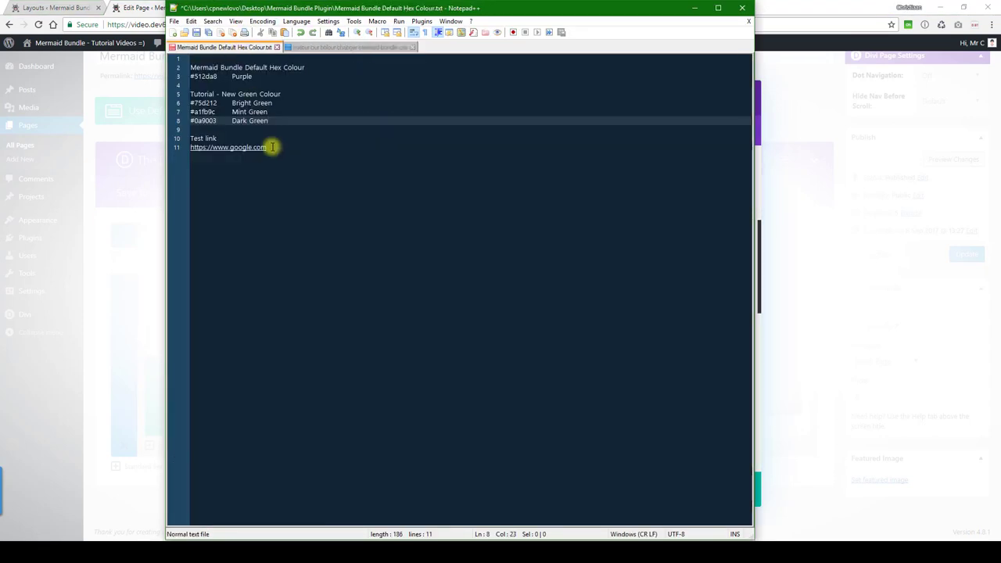
drag(267, 147, 189, 147)
key(ctrl+c)
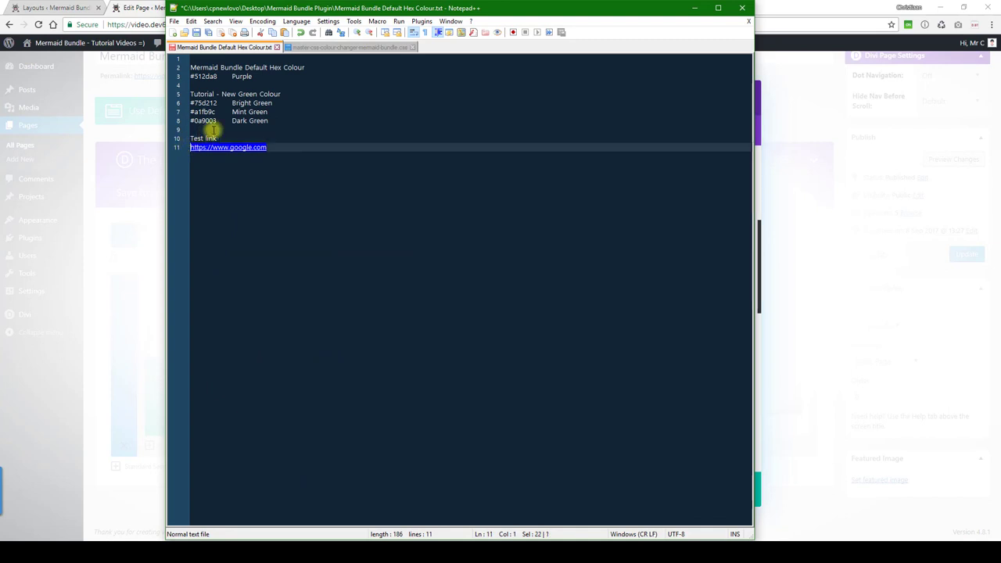
click(694, 8)
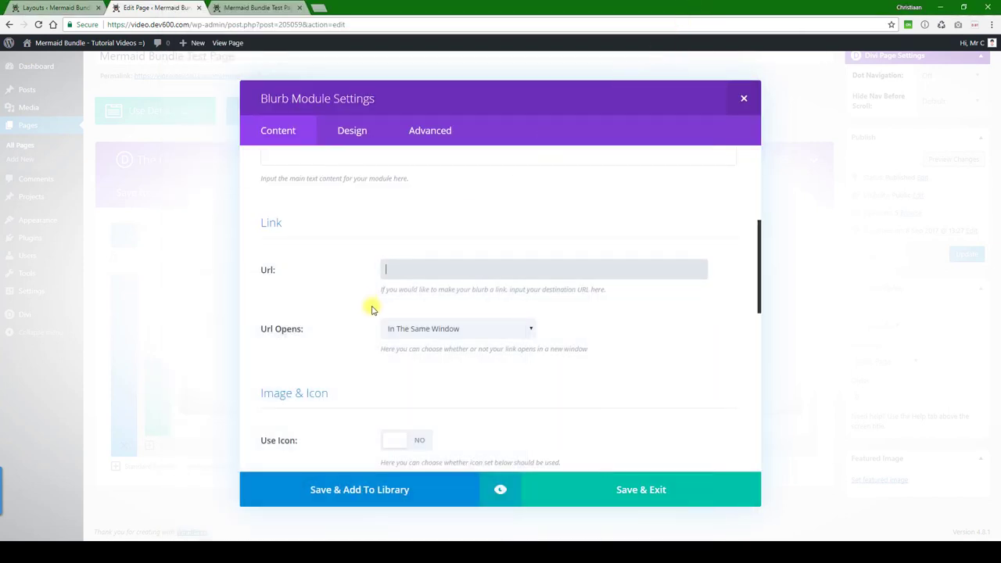
key(ctrl+v)
click(456, 331)
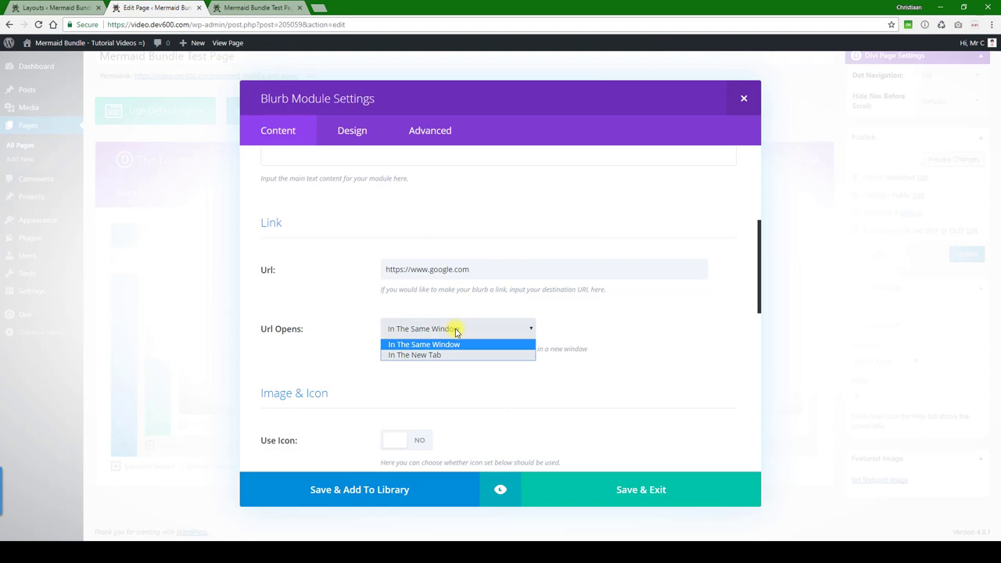
click(430, 356)
Review the blurb's image, alt text, background and admin label settings.
scroll(344, 363, down, 3)
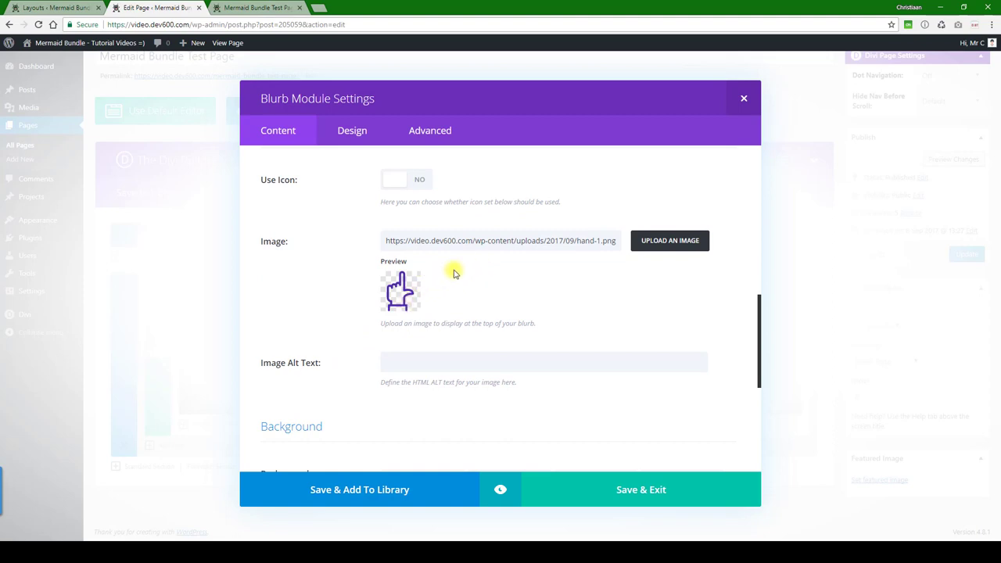
scroll(452, 274, down, 3)
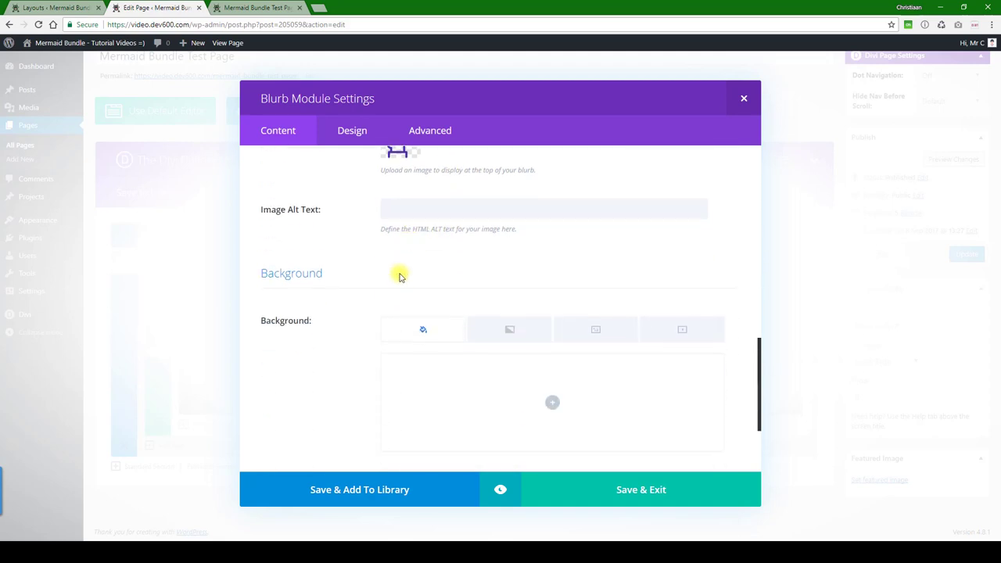
scroll(376, 252, up, 2)
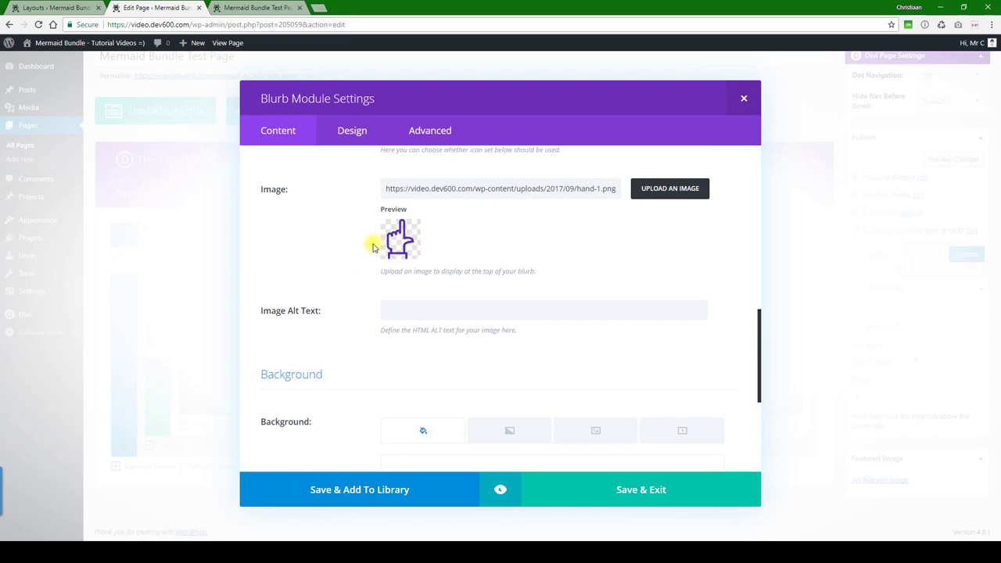
scroll(352, 251, down, 3)
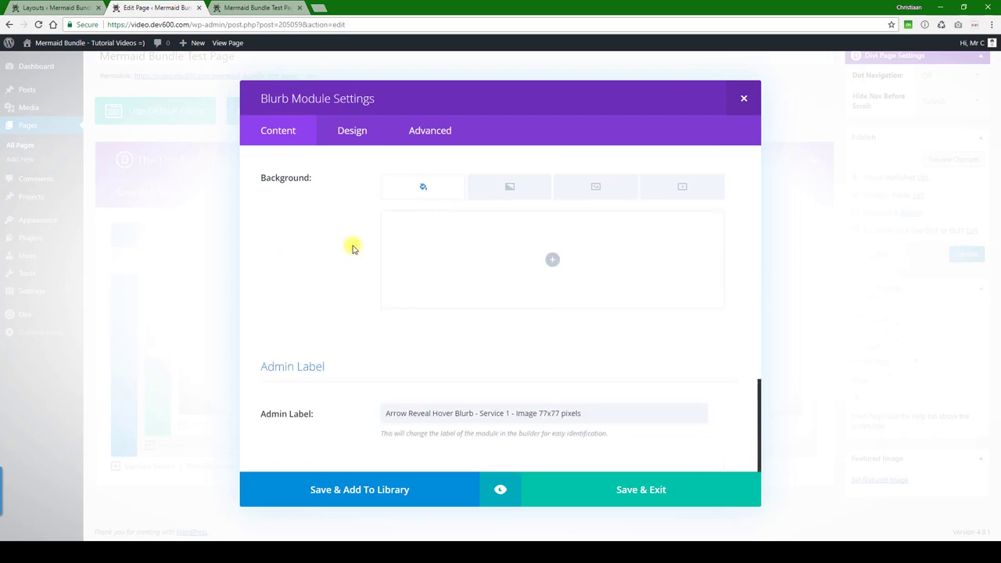
scroll(352, 249, up, 6)
Set the blurb's header text colour to Bright Green #75d212, copied from the hex colour notes in Notepad++.
click(353, 133)
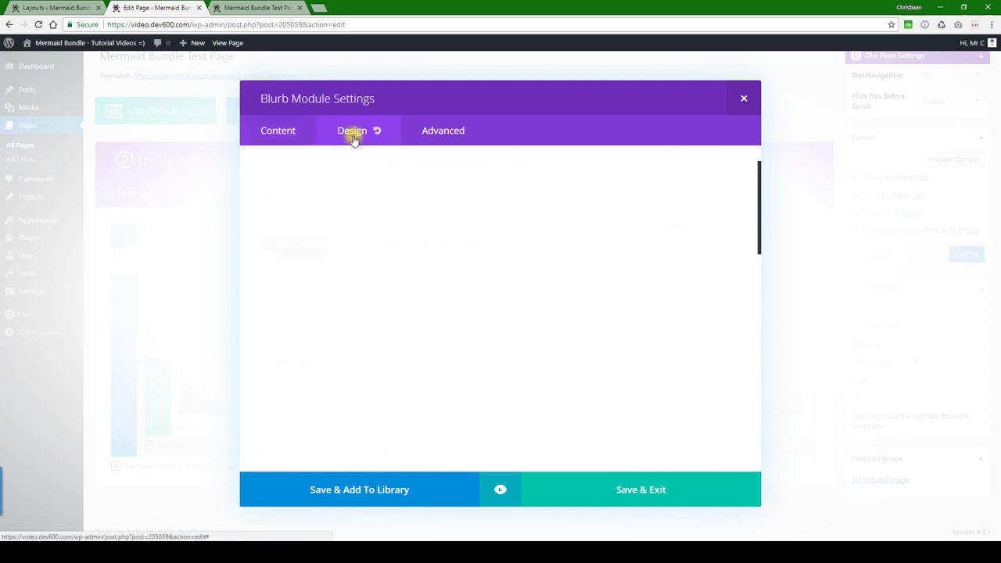
scroll(348, 176, down, 4)
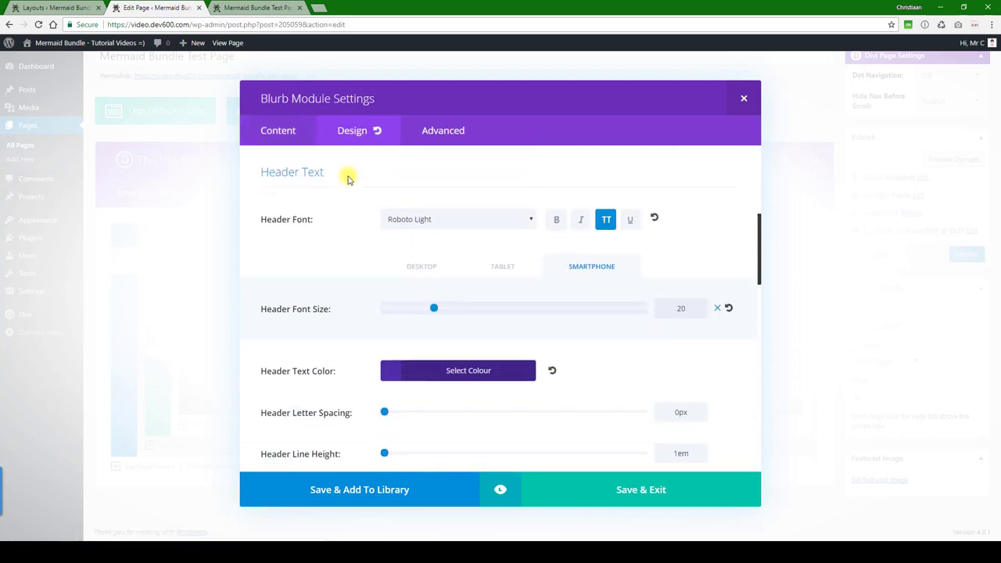
scroll(349, 179, down, 1)
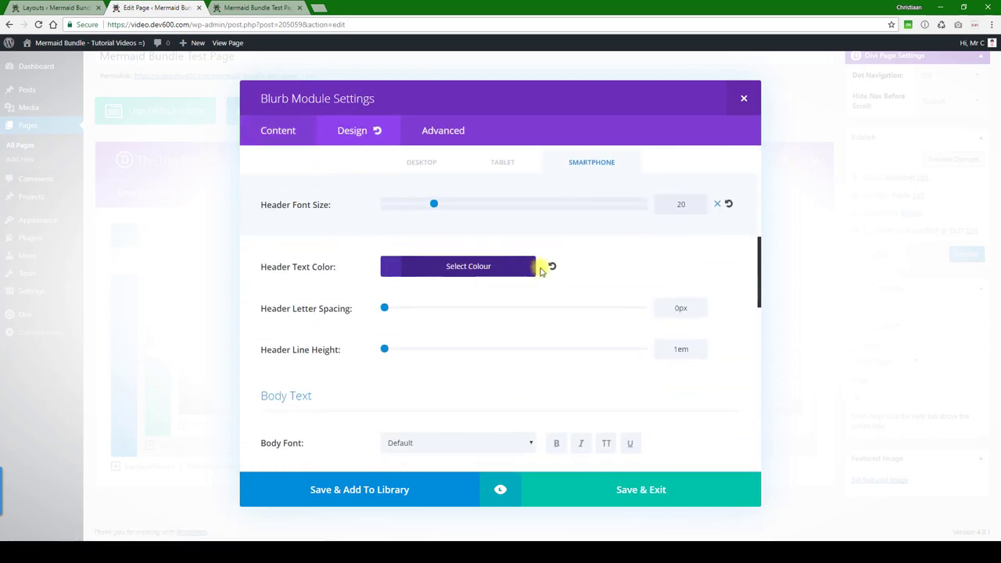
click(509, 267)
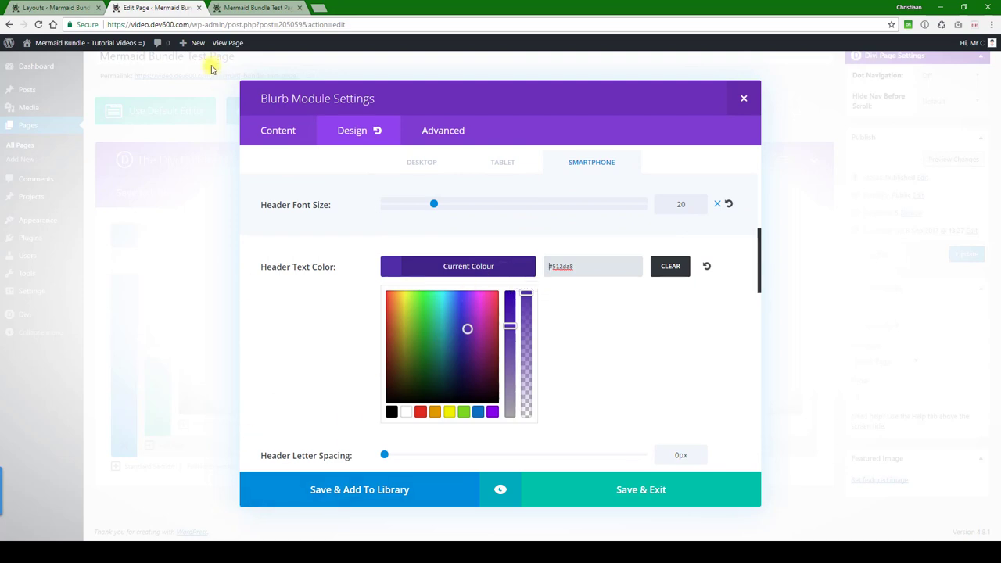
key(alt+Tab)
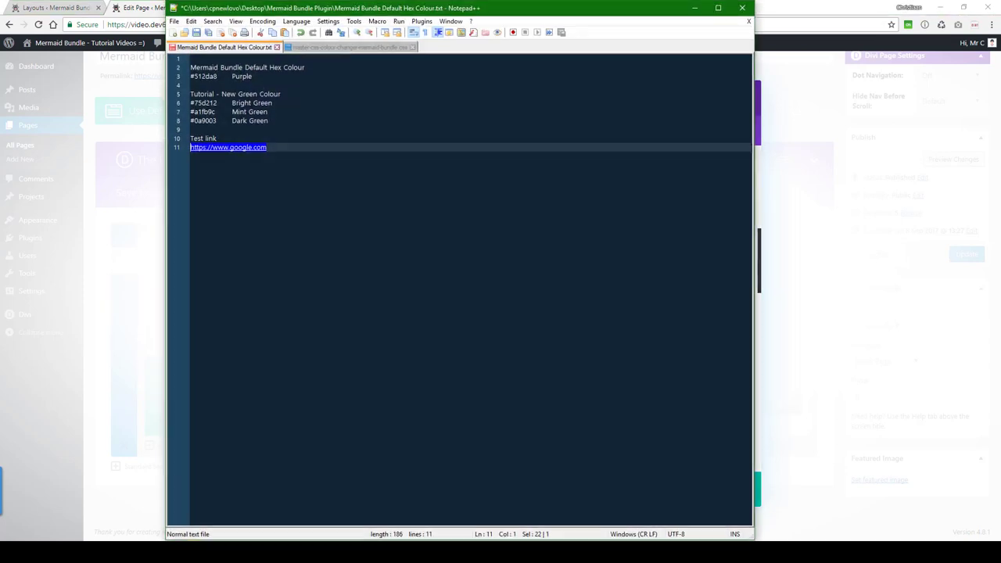
drag(220, 103, 190, 104)
key(ctrl+c)
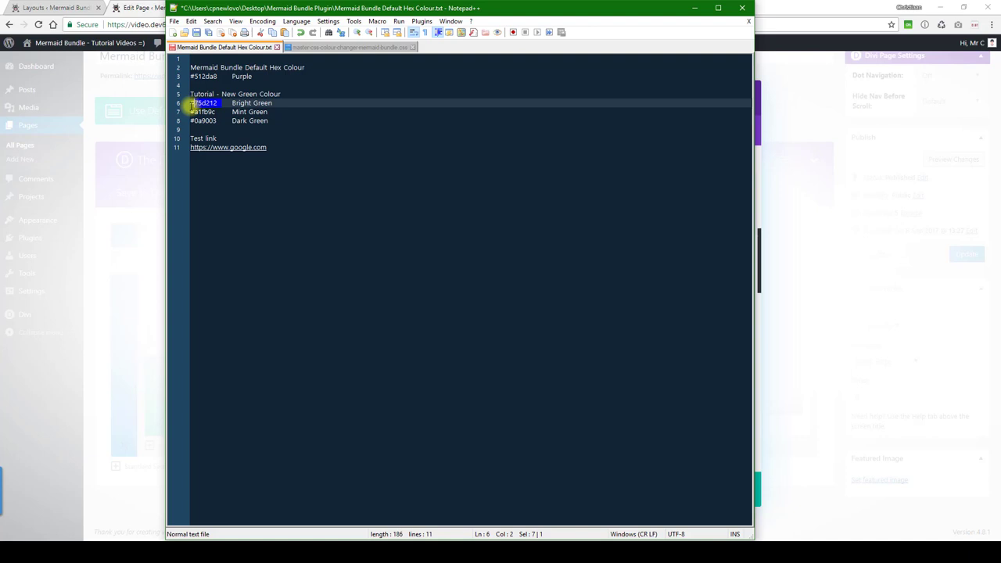
click(195, 104)
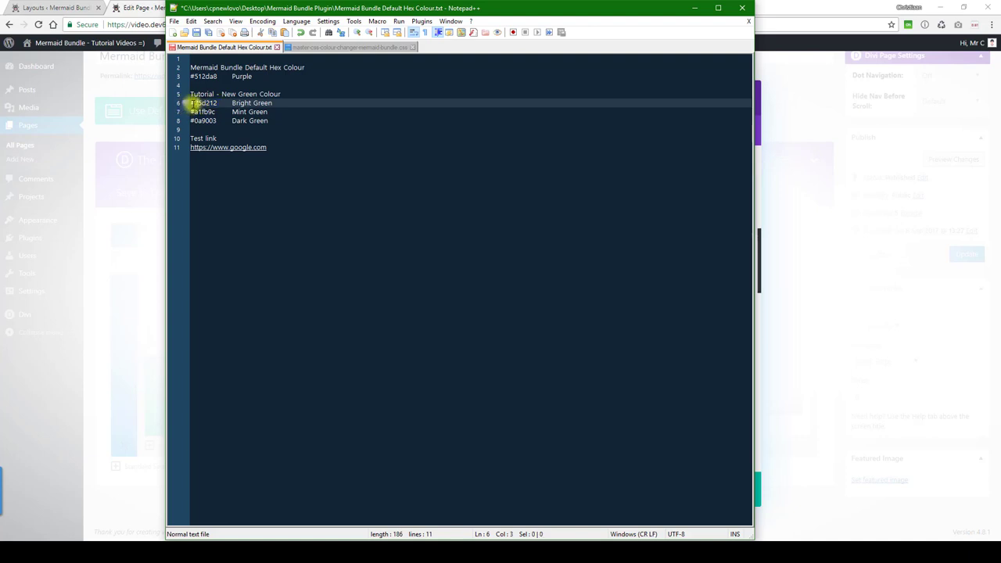
drag(190, 103, 221, 102)
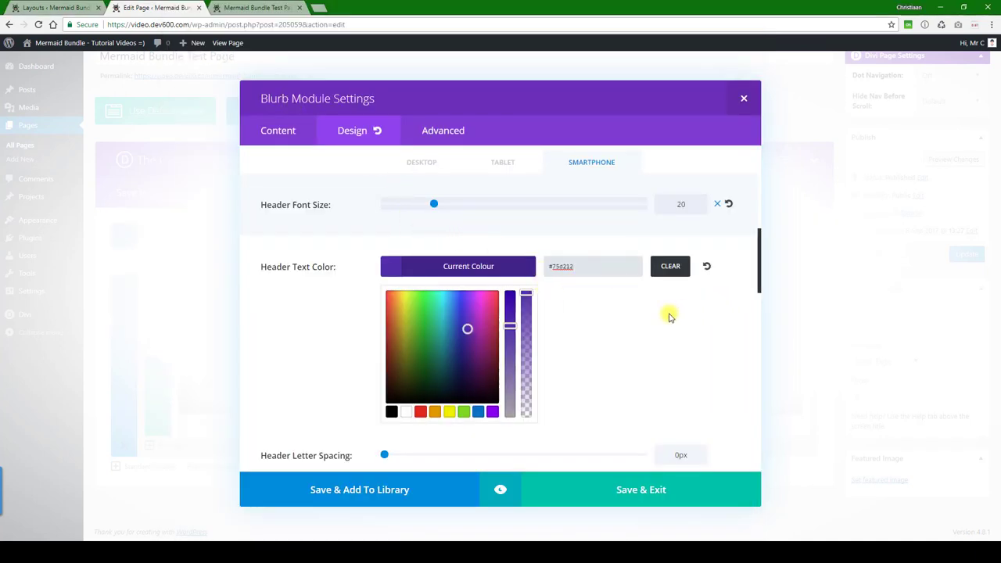
key(ctrl+v)
Review the blurb's remaining design options, including body text and animation, and its advanced custom CSS and visibility options.
scroll(608, 342, down, 10)
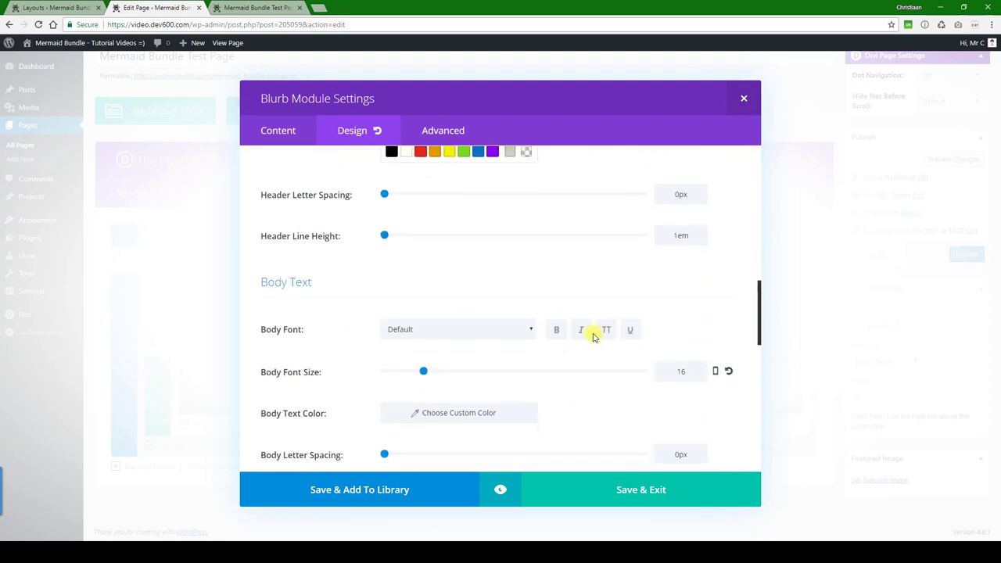
scroll(587, 323, down, 1)
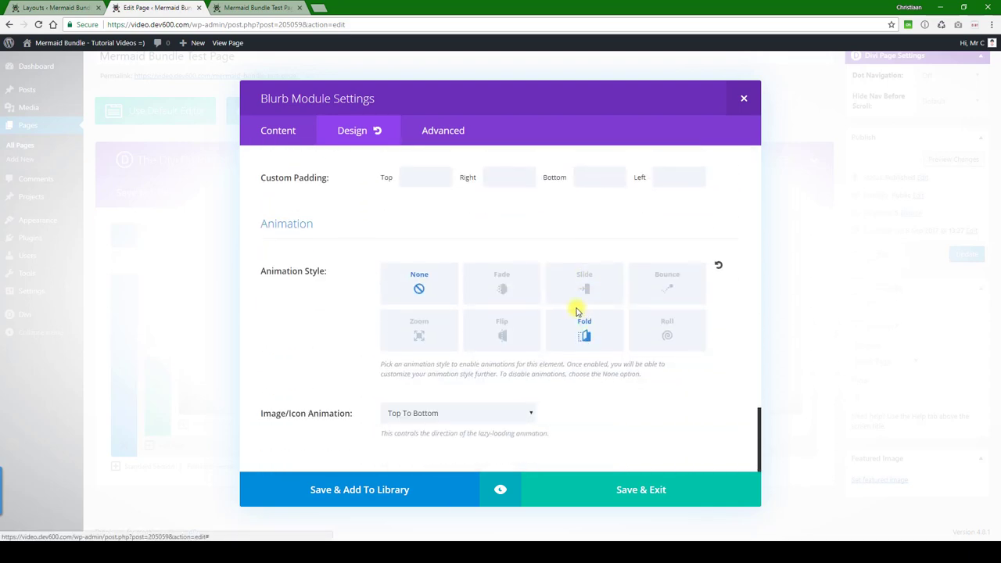
scroll(543, 226, up, 6)
scroll(439, 176, up, 3)
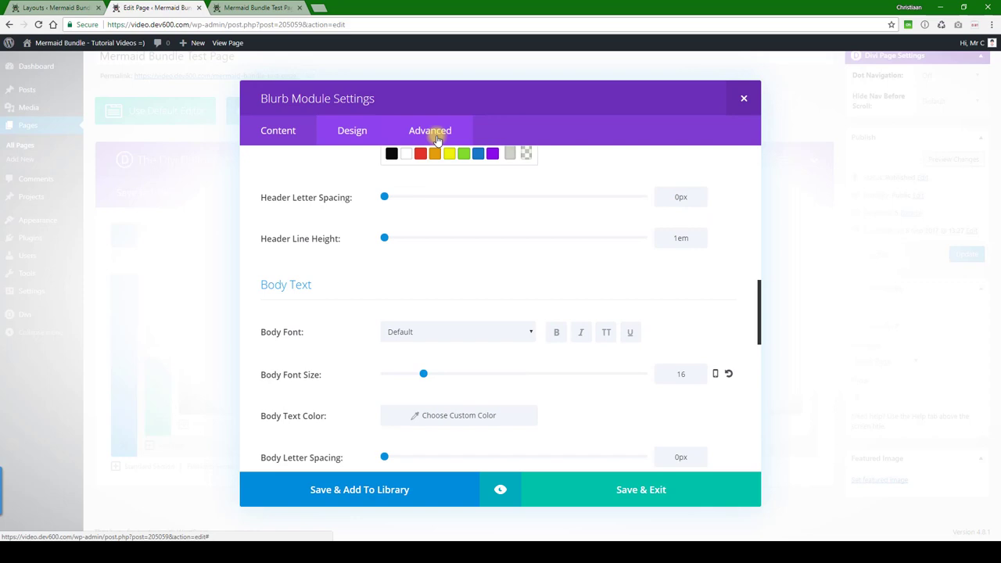
click(433, 132)
scroll(437, 164, down, 10)
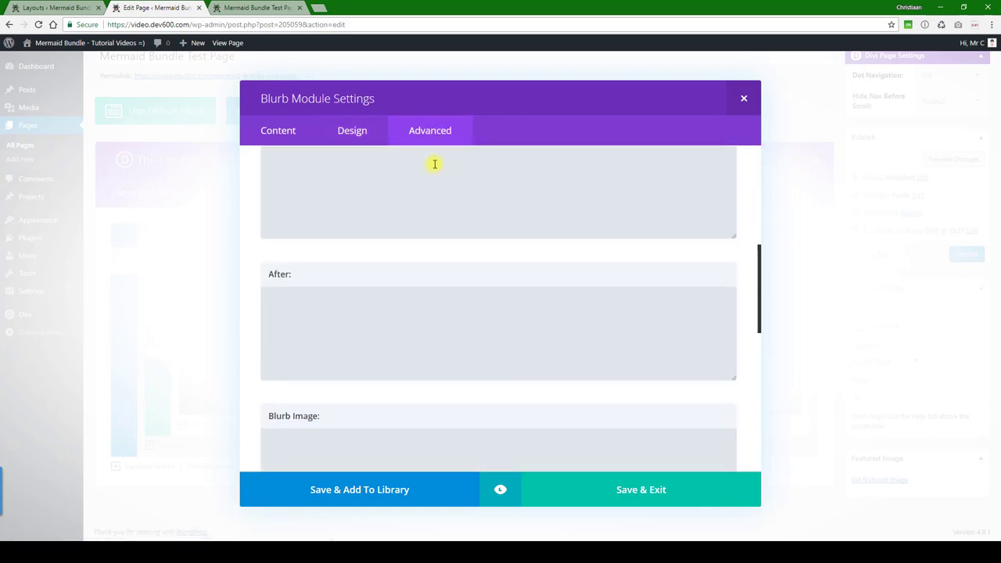
scroll(435, 172, down, 3)
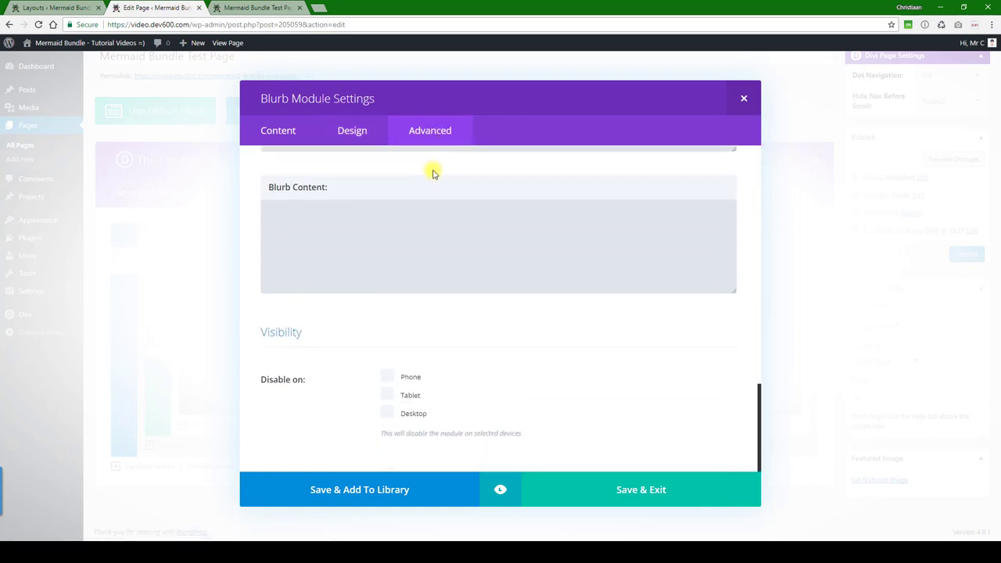
Save the blurb module settings and update the page.
click(605, 489)
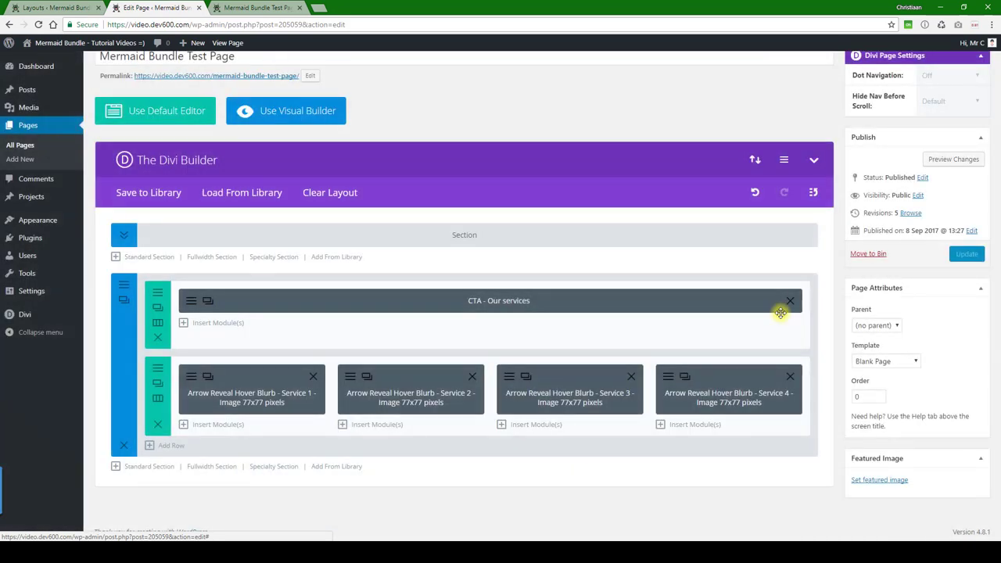
click(958, 255)
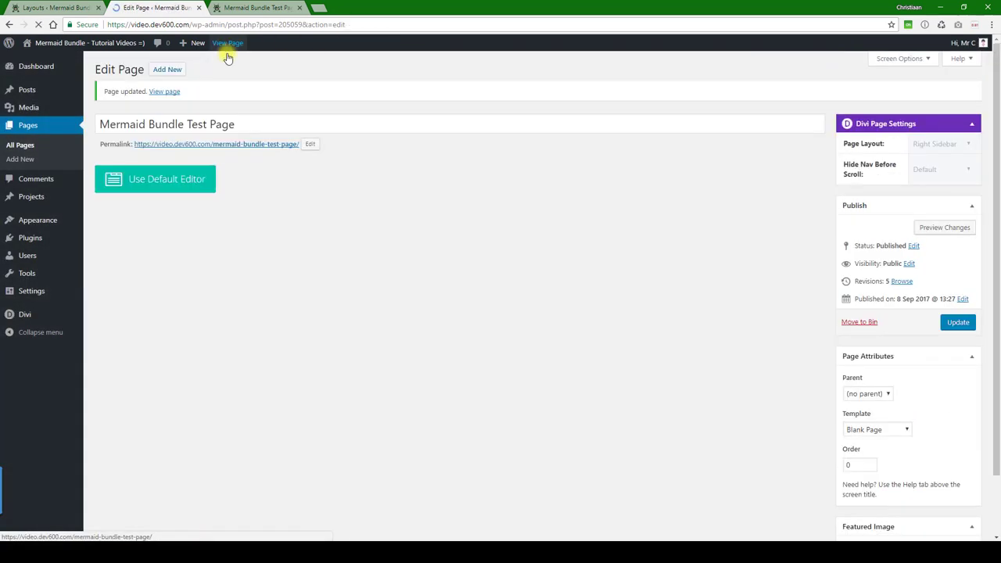
Reload the live Mermaid Bundle test page, test the first service blurb's link and close the page it opens.
click(249, 7)
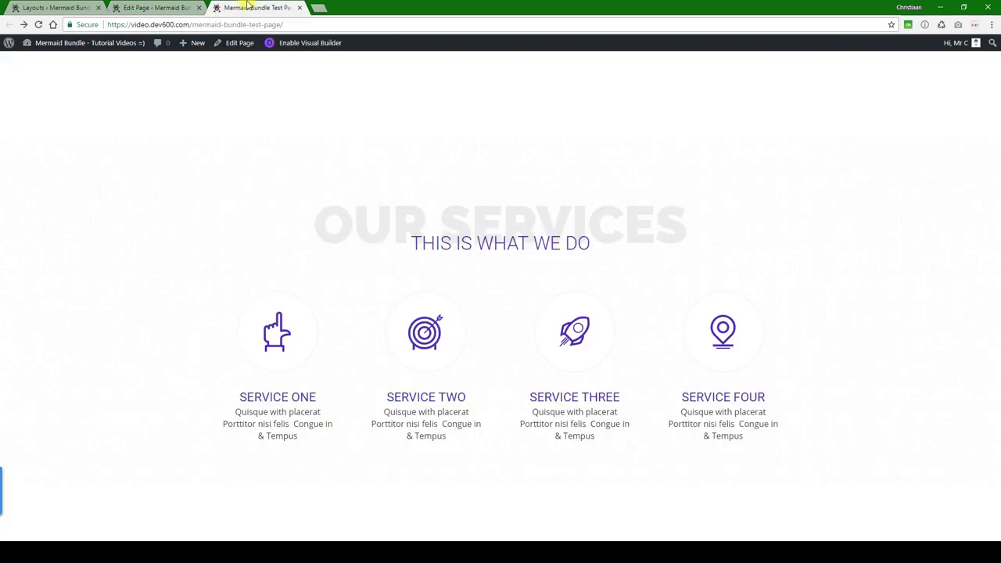
click(39, 26)
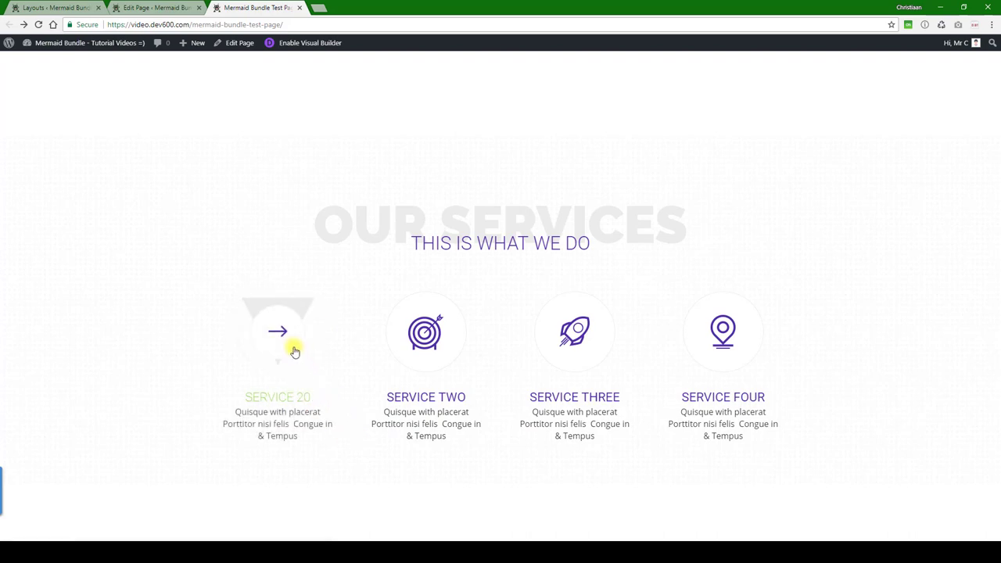
click(280, 332)
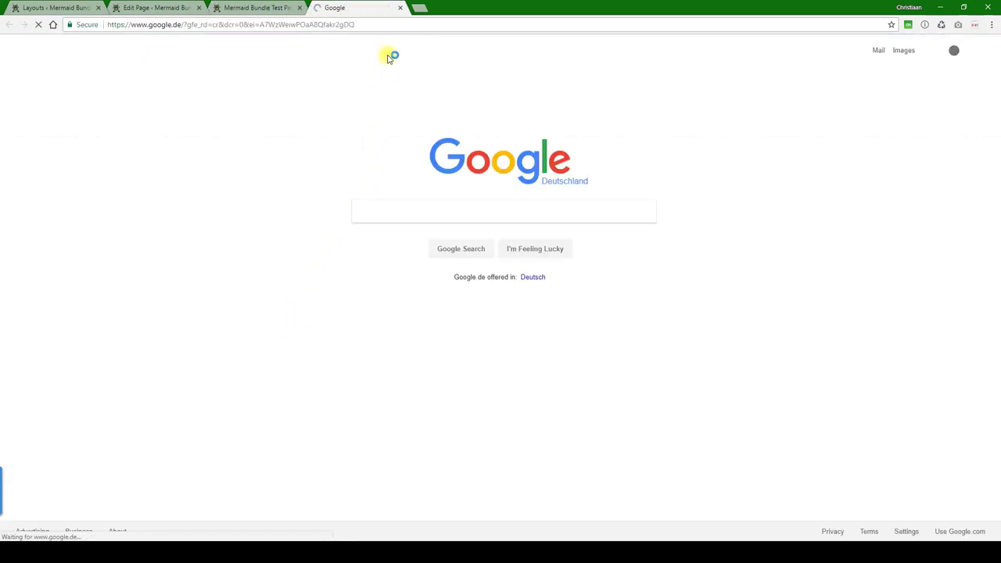
click(399, 9)
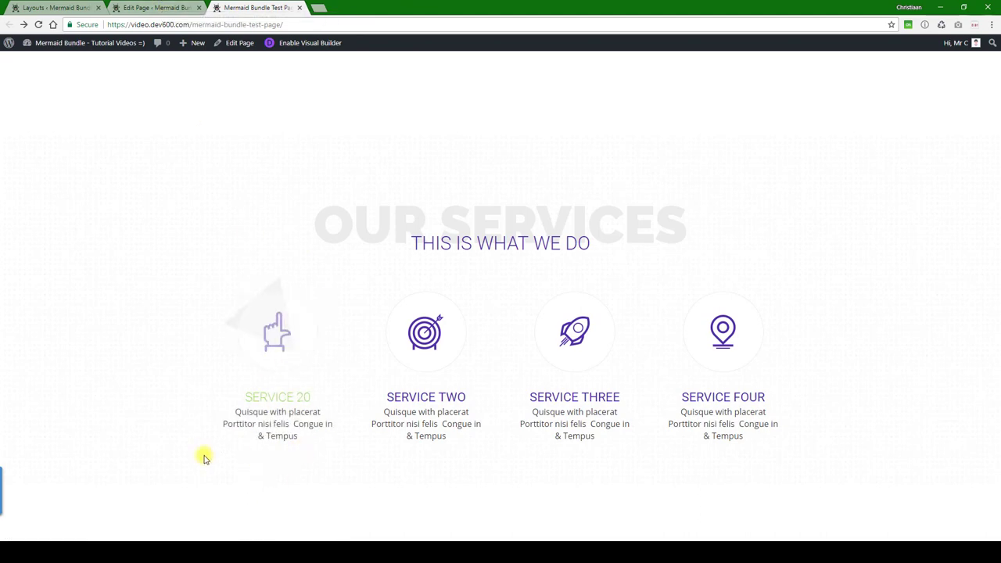
Switch to Notepad++ and locate the Arrow Reveal Hover Blurb rules in master-css-colour-changer-mermaid-bundle.css.
key(alt+Tab)
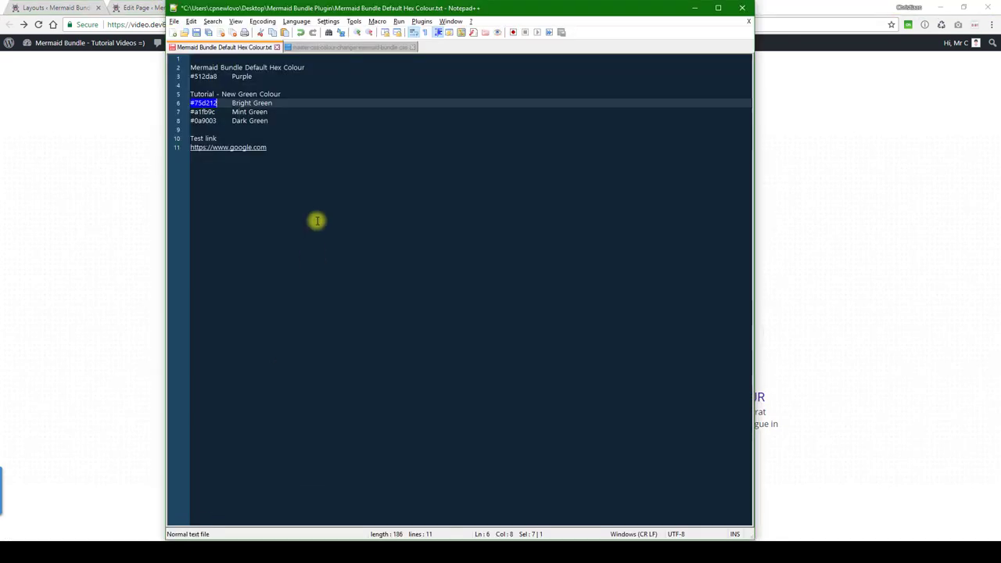
click(360, 48)
click(332, 280)
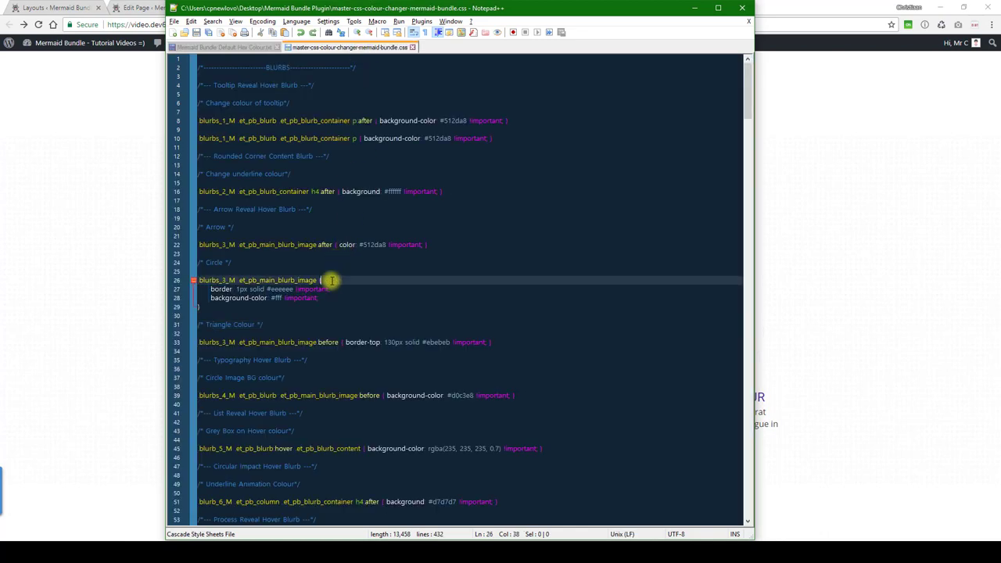
drag(316, 210, 178, 210)
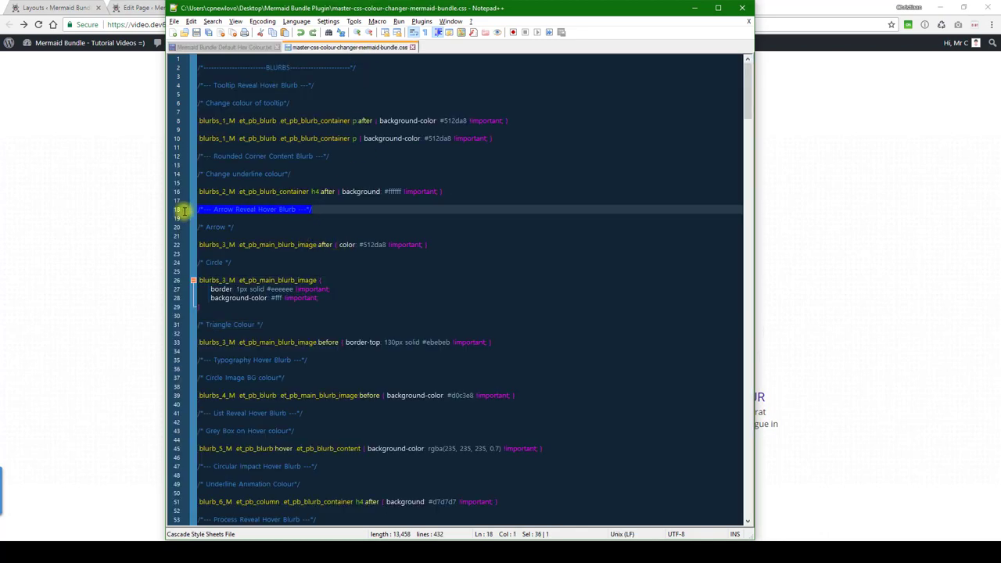
click(274, 218)
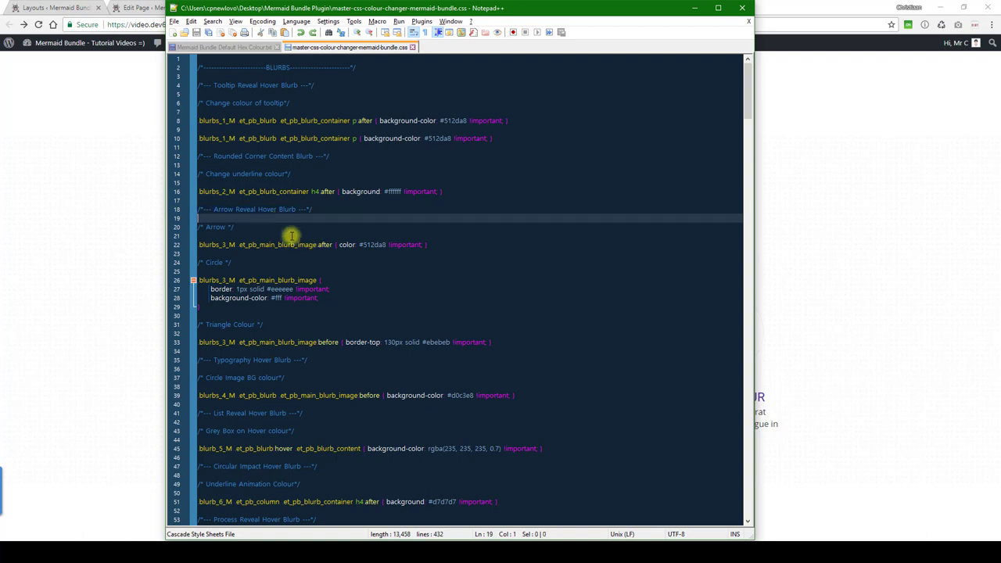
click(220, 245)
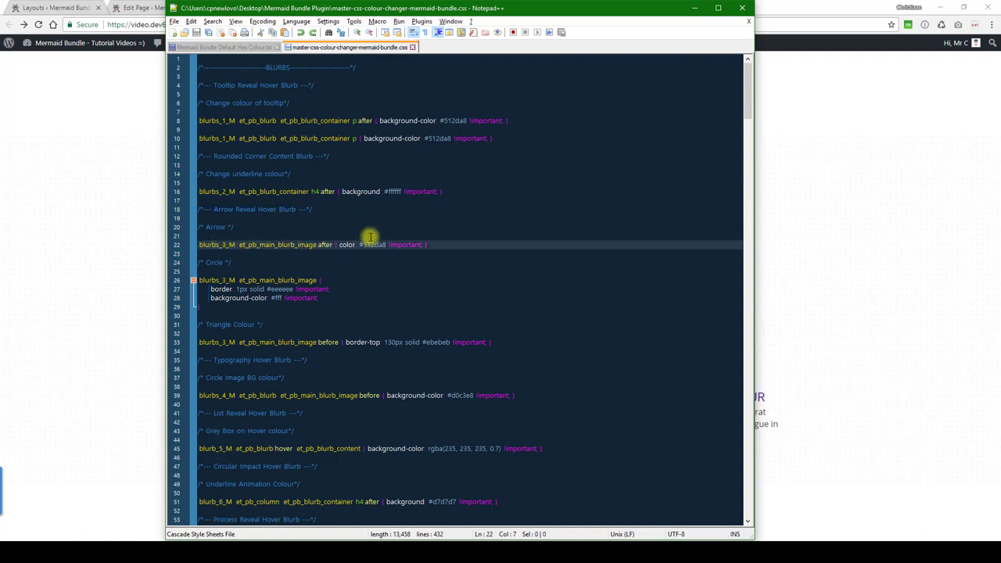
click(301, 236)
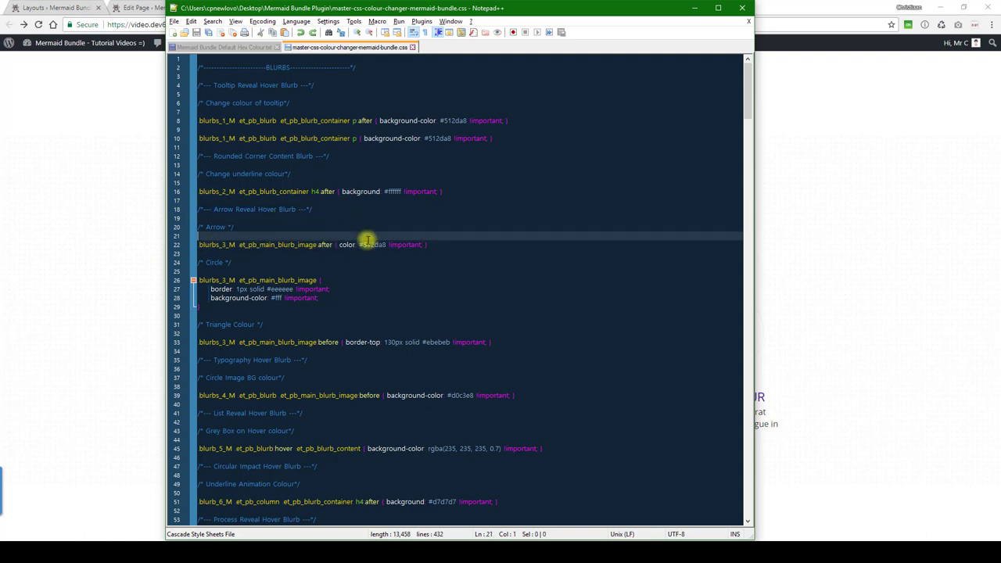
click(244, 34)
key(Escape)
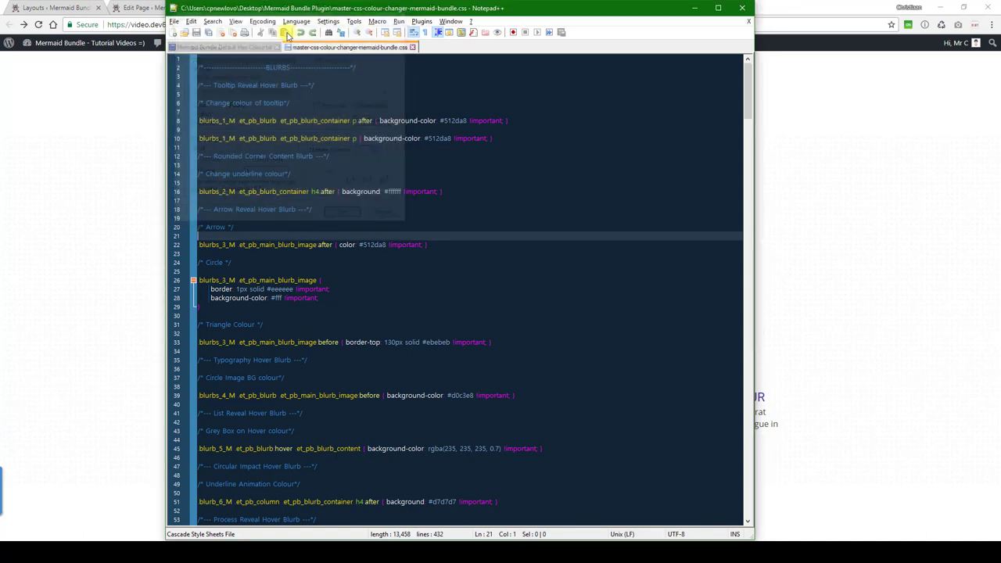
Set the Arrow Reveal Hover Blurb's arrow colour in the master CSS to Bright Green #75d212, copied from the hex colour notes.
click(242, 48)
click(238, 130)
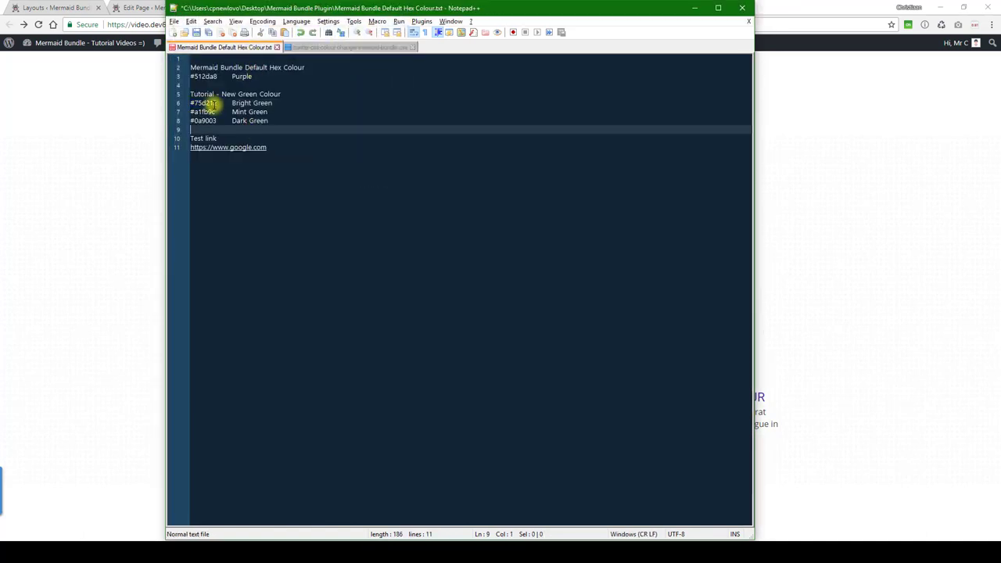
double_click(213, 102)
drag(216, 102, 187, 103)
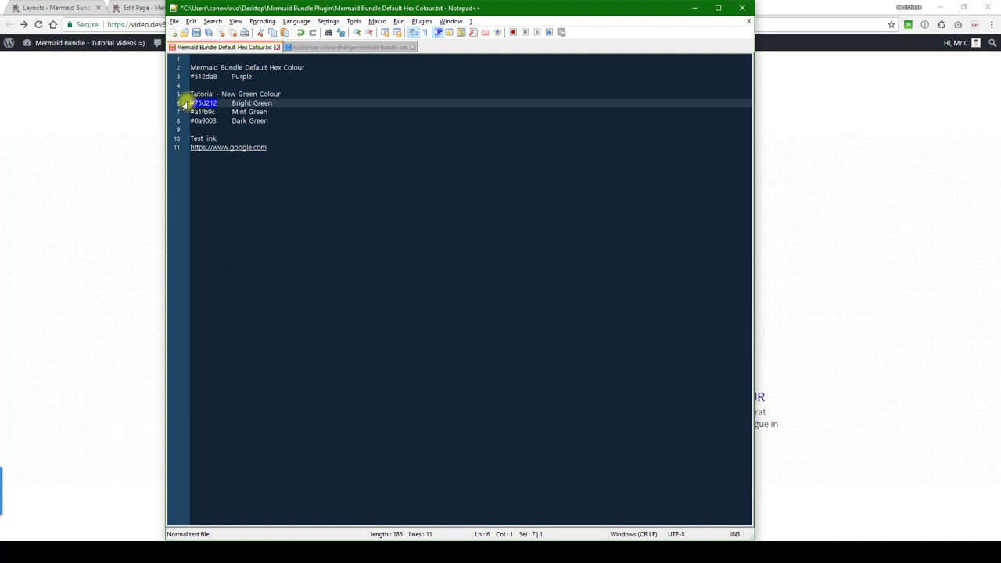
click(332, 48)
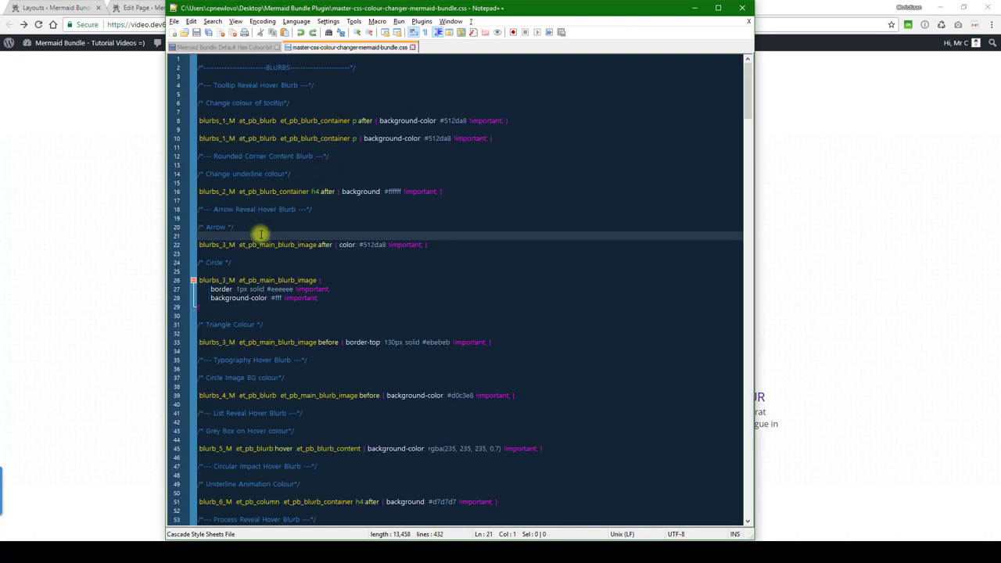
drag(361, 245, 383, 245)
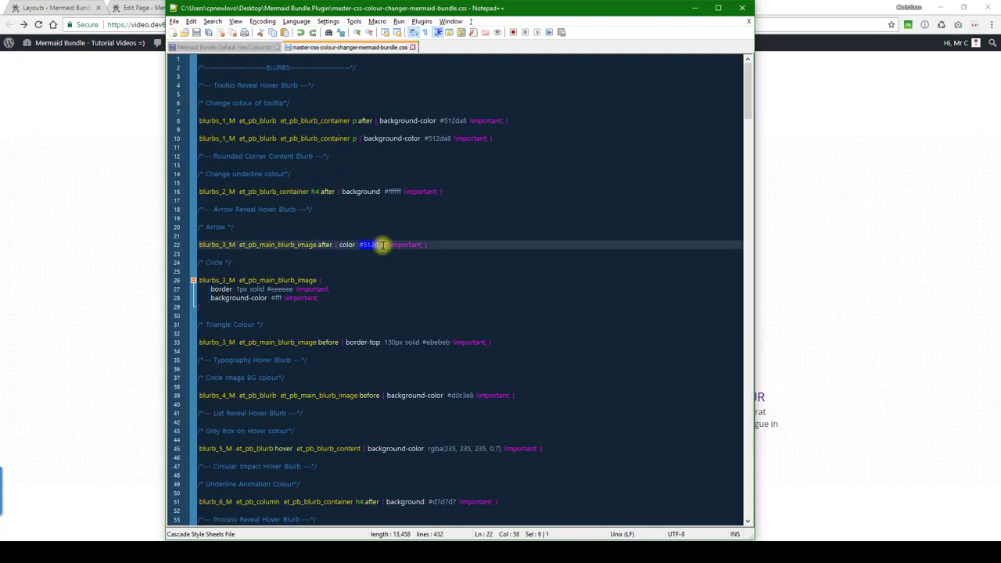
text(#75d212)
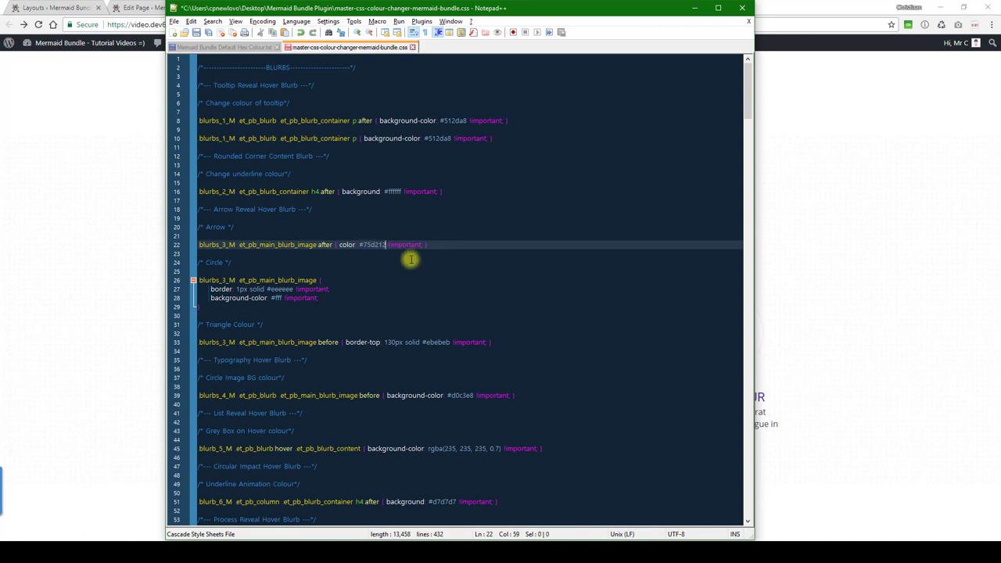
Set the Arrow Reveal Hover Blurb's triangle border-top colour in the master CSS to Mint Green #a1fb9c, copied from the hex colour notes.
click(221, 49)
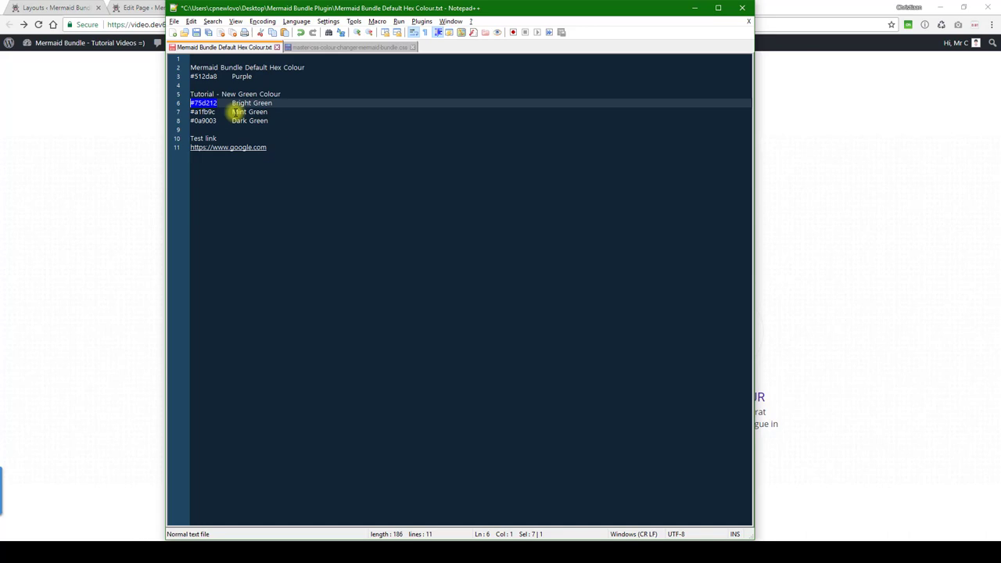
click(211, 112)
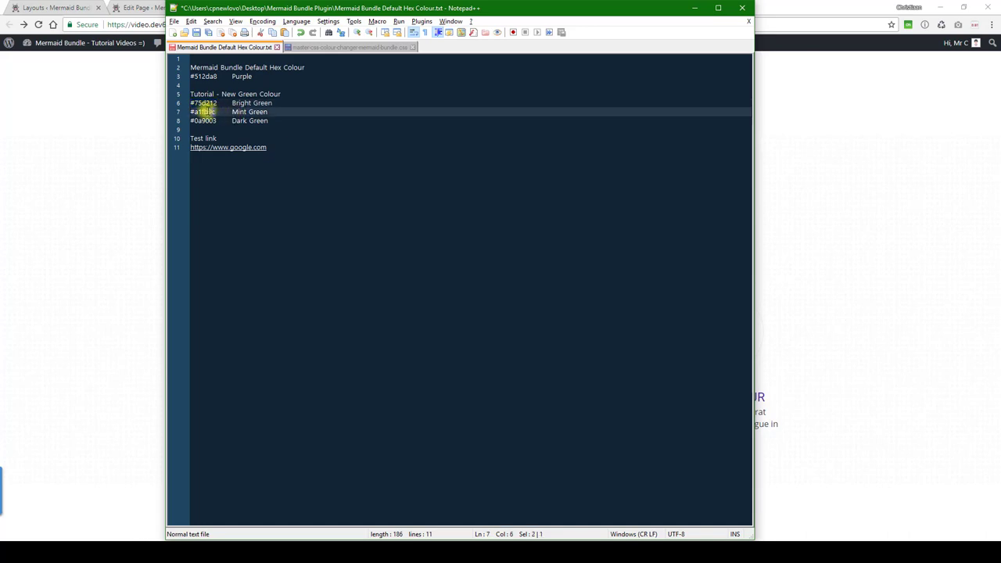
drag(202, 112, 191, 112)
key(ctrl+c)
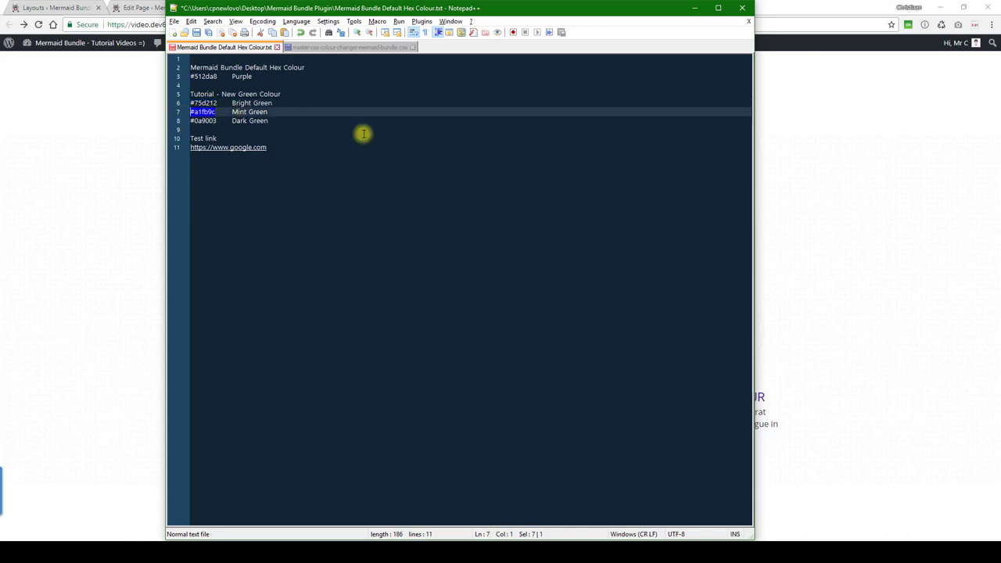
click(352, 49)
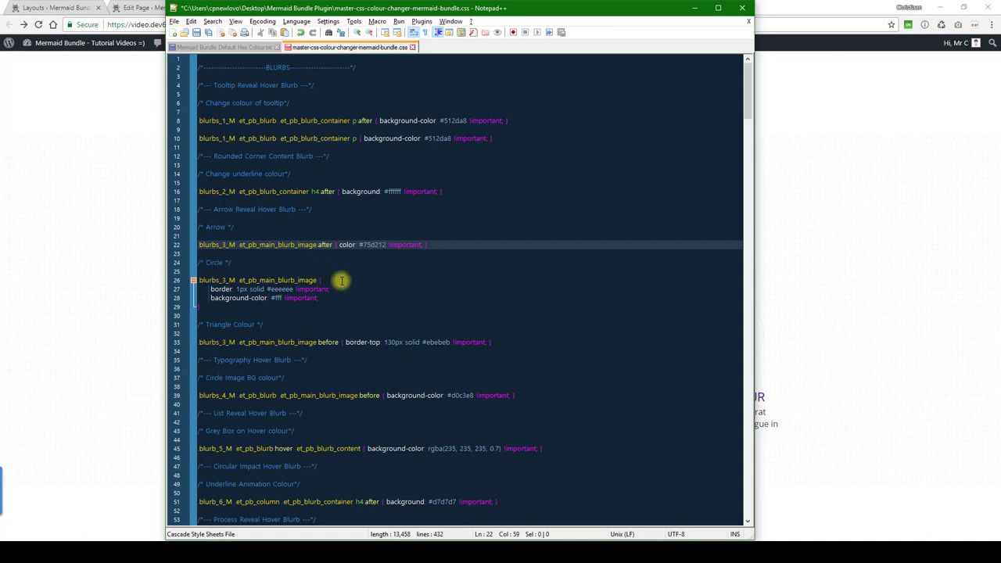
click(267, 325)
drag(267, 324, 207, 324)
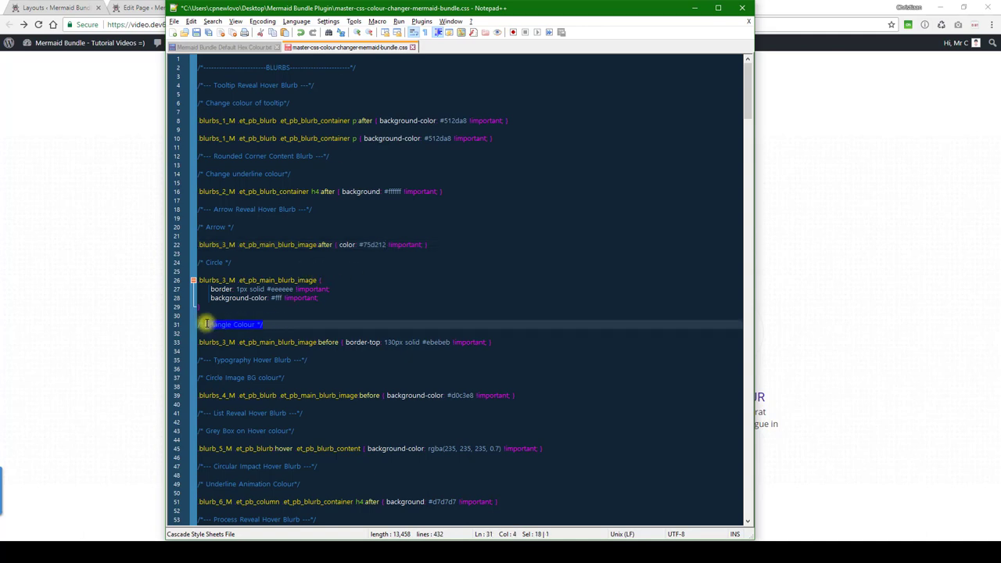
click(338, 342)
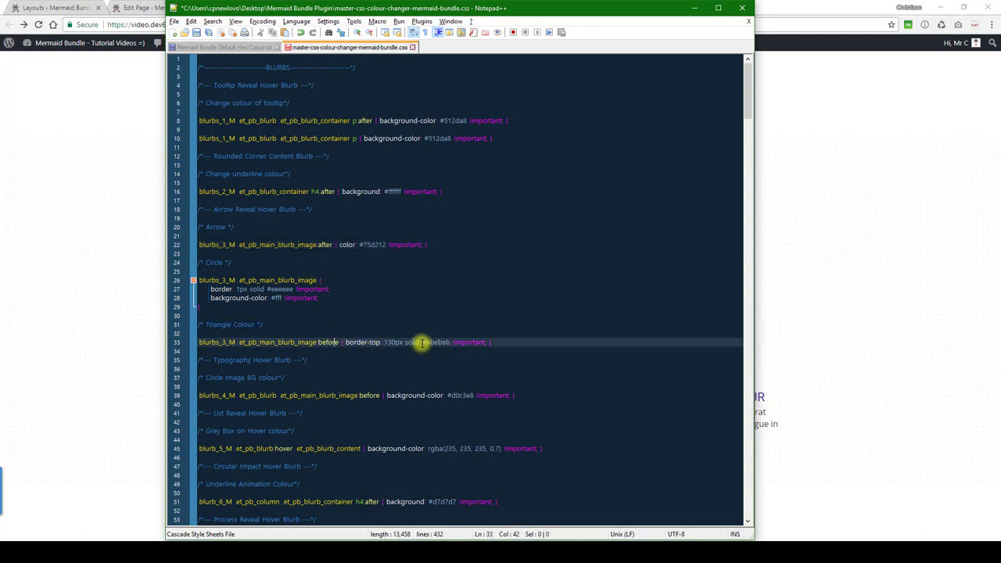
drag(429, 343, 447, 343)
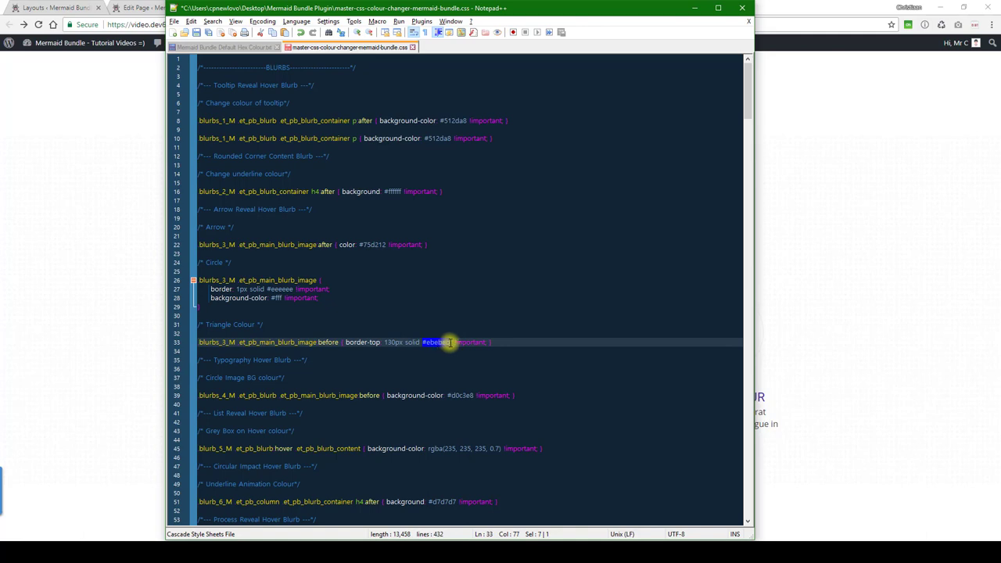
key(ctrl+v)
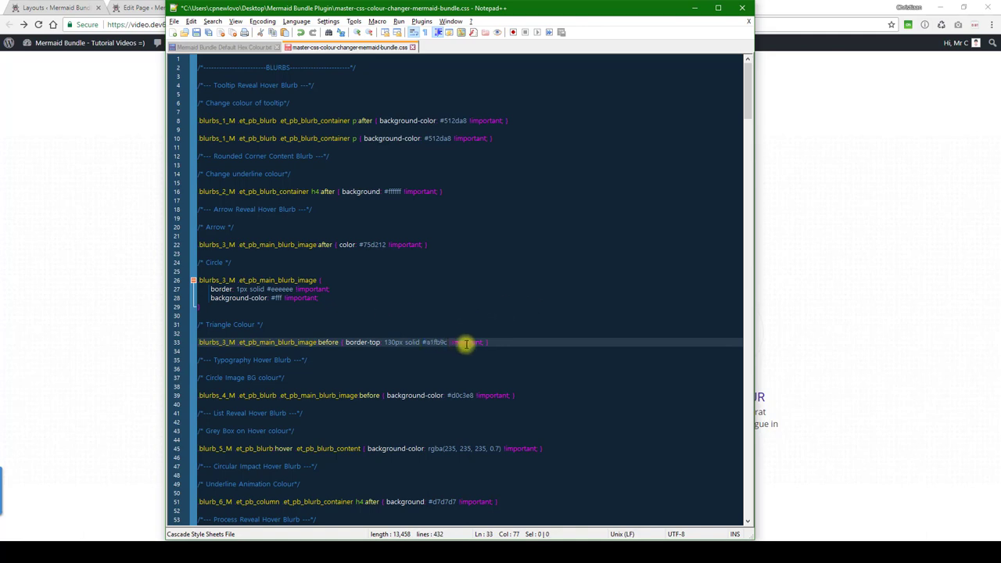
Copy the edited arrow colour rule into the Custom CSS of the test page's Divi Builder Settings in Chrome.
click(306, 254)
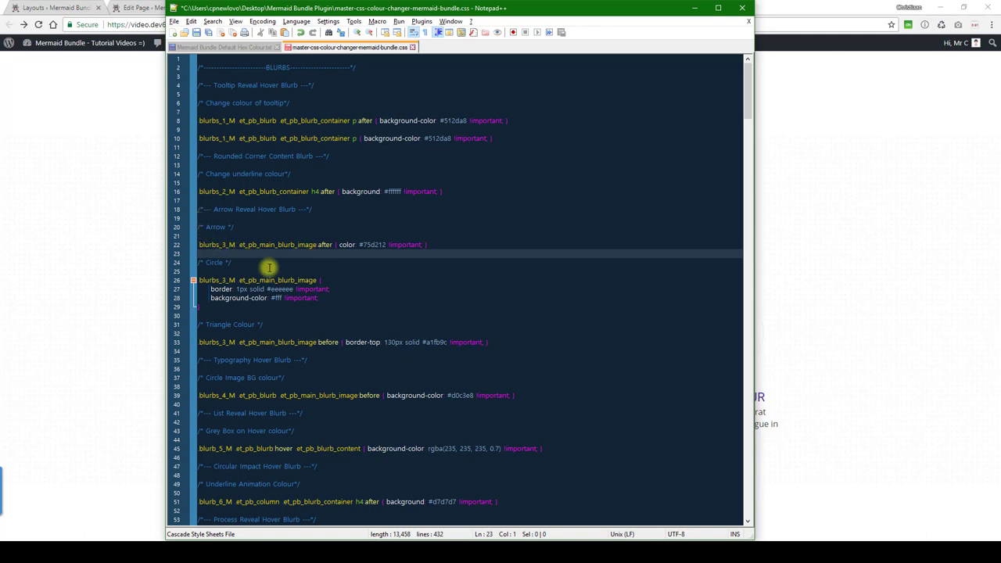
drag(442, 248, 197, 242)
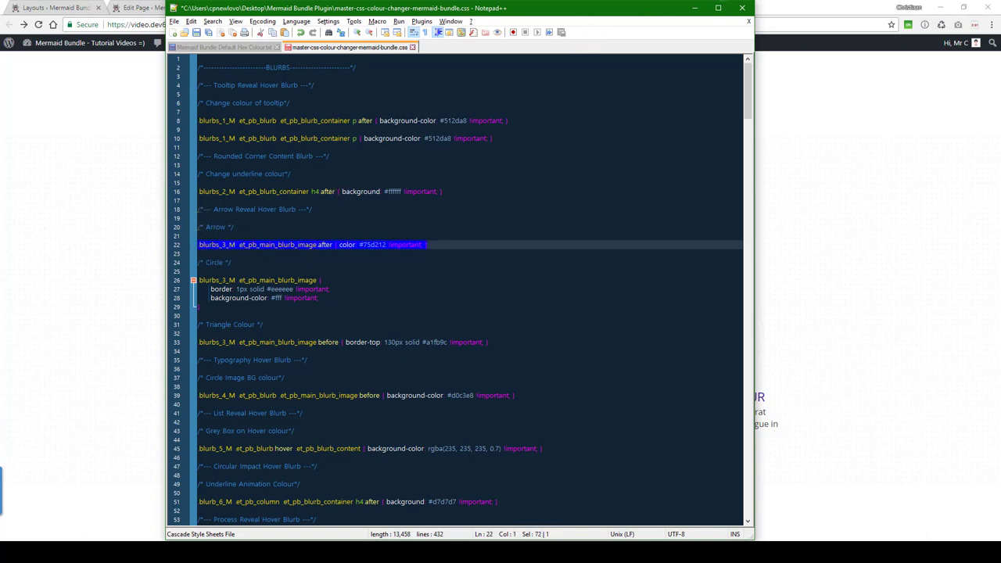
click(695, 8)
click(176, 9)
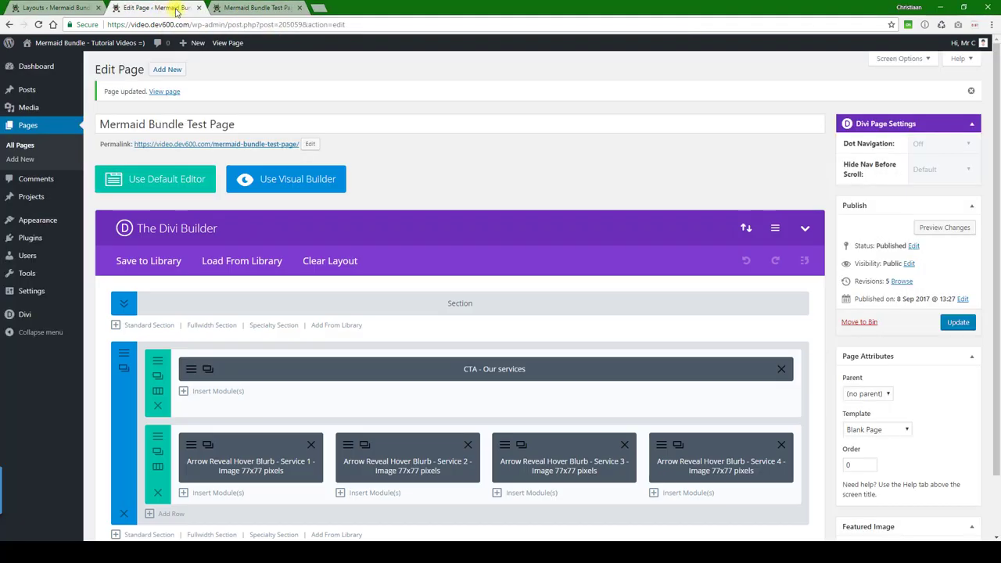
click(773, 227)
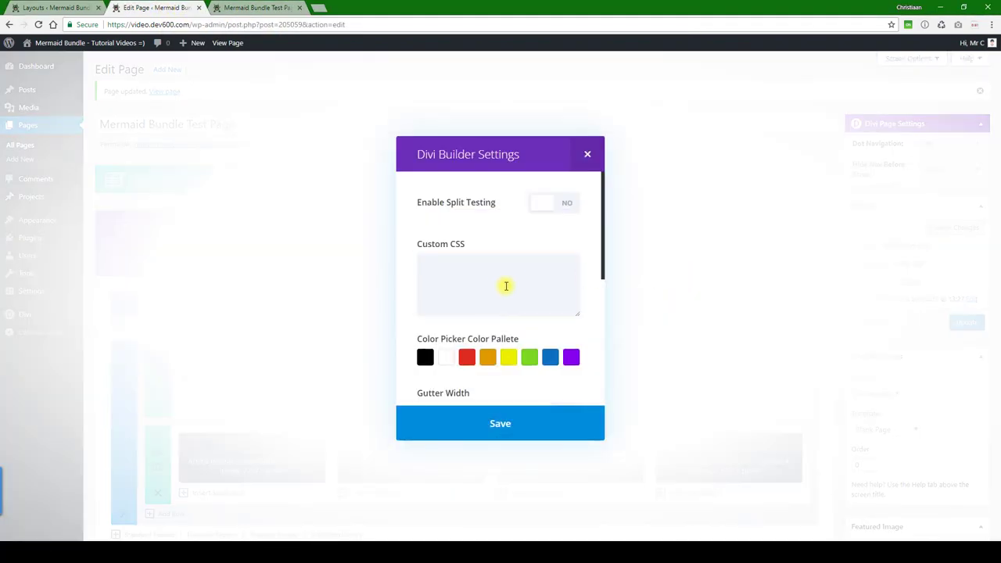
click(501, 282)
text(.blurbs_3_M .et_pb_main_blurb_image:after { color: #75d212 !important; })
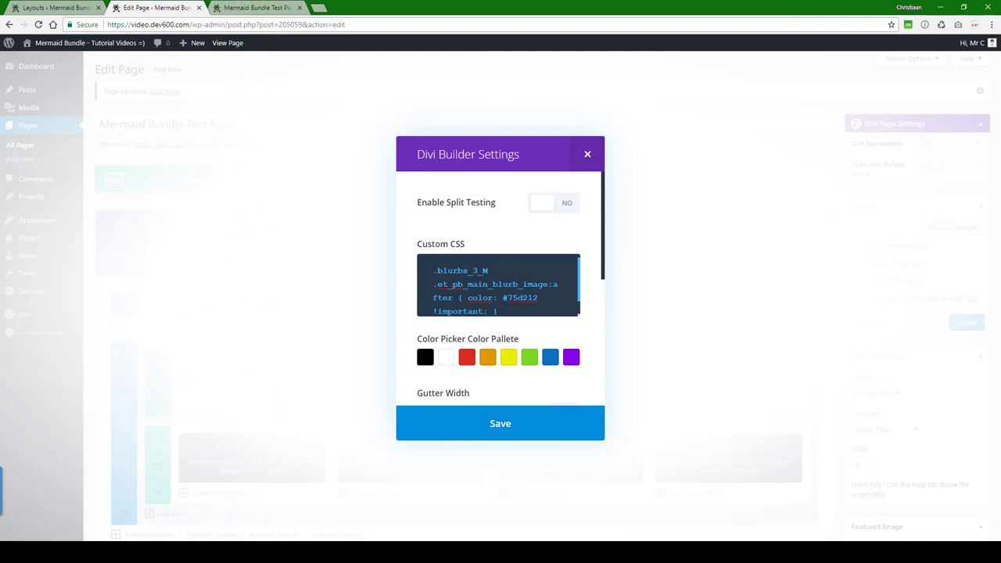
Copy the edited triangle colour rule from Notepad++ and add it on a new line below the arrow rule in the page's Custom CSS.
click(196, 548)
click(335, 270)
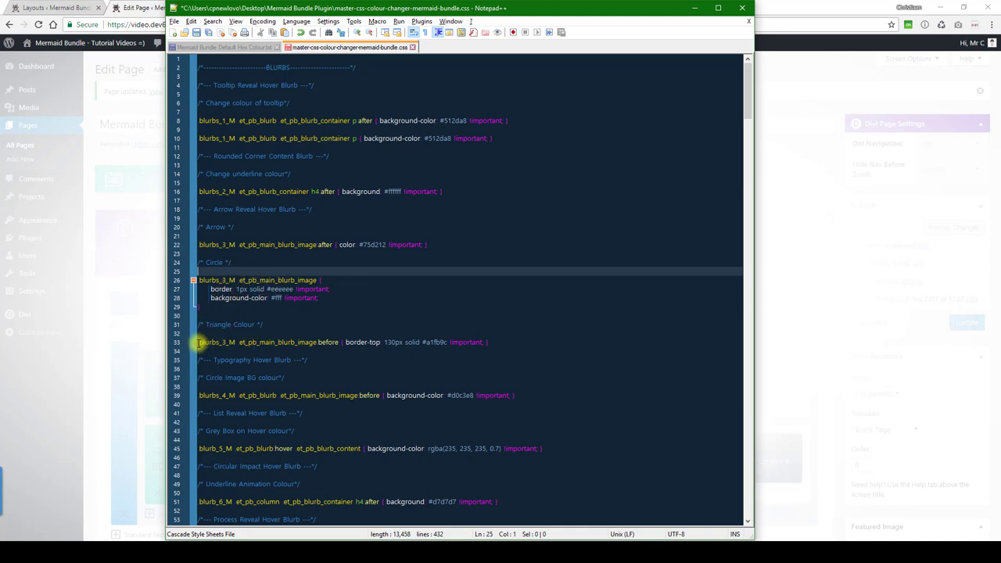
drag(199, 341, 500, 342)
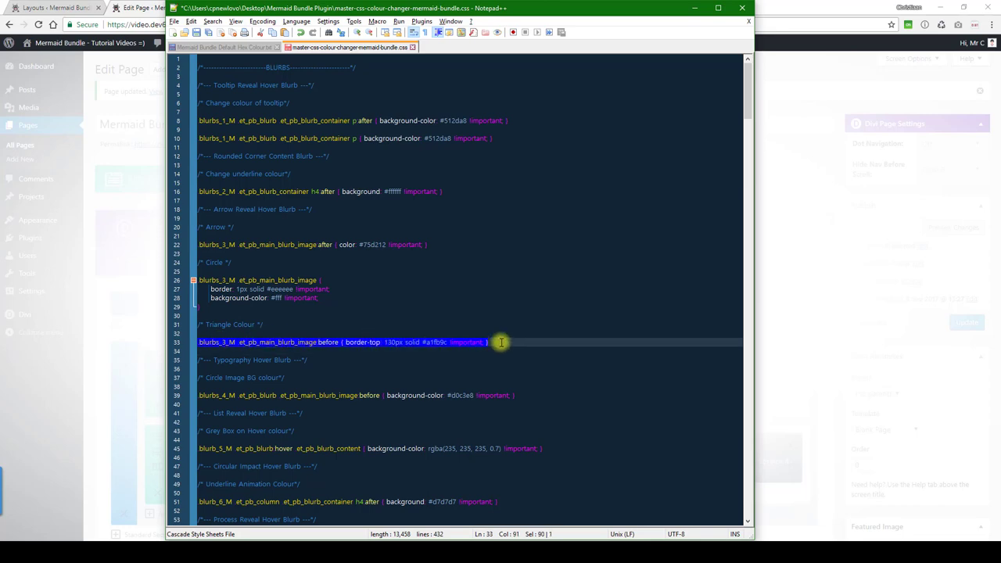
click(694, 7)
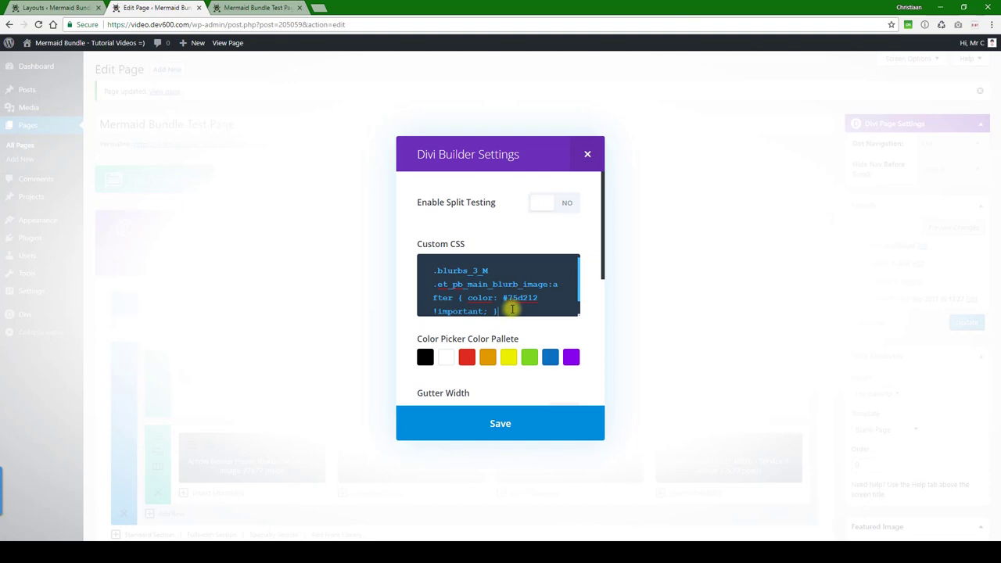
click(512, 309)
key(Return)
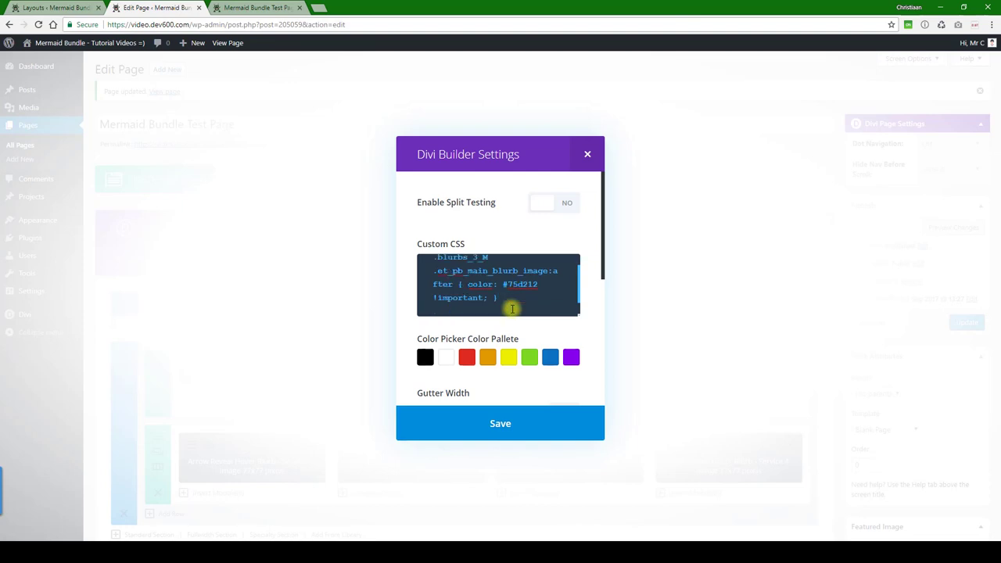
key(ctrl+v)
Save the Divi Builder settings, update the page and reload the live Mermaid Bundle test page.
click(492, 427)
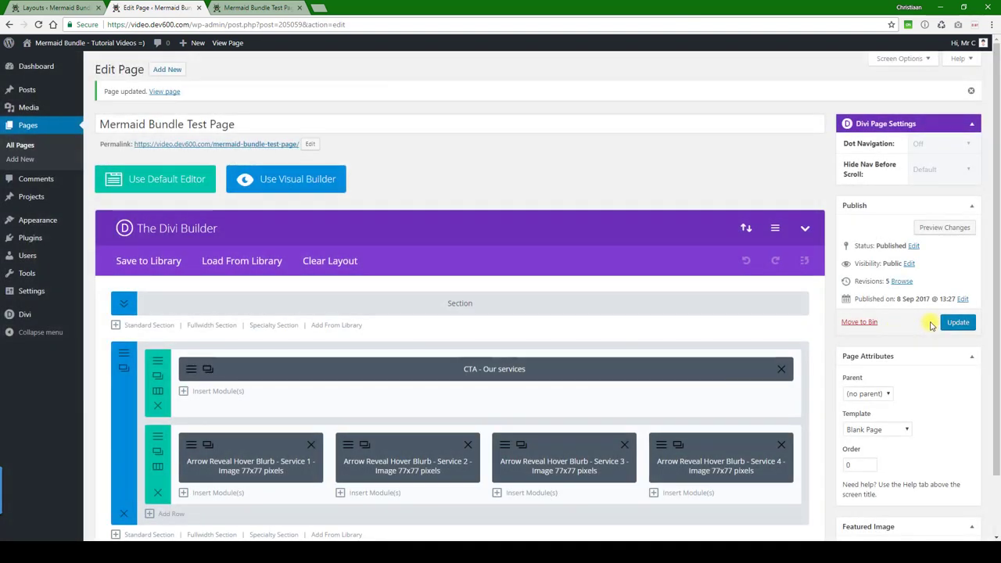
click(943, 321)
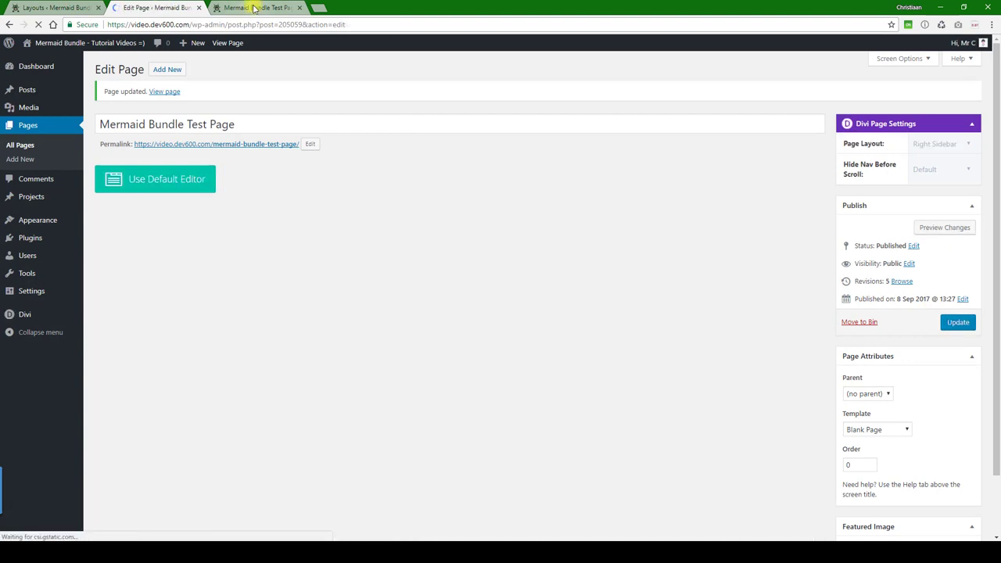
click(254, 8)
click(39, 24)
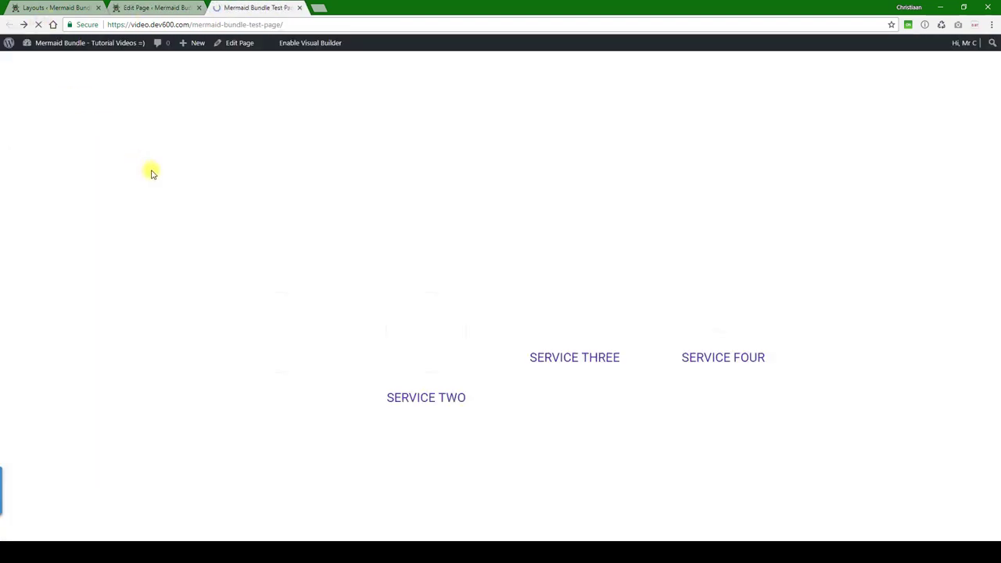